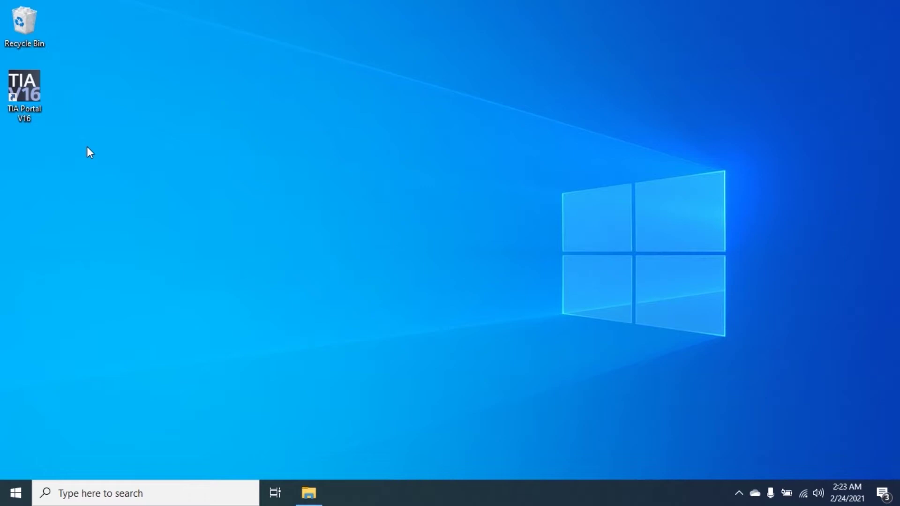
- Open TIA Portal V16 and start a new project whose path is a newly made folder on the Desktop
{"action": "double_click", "coordinate": [32, 91]}
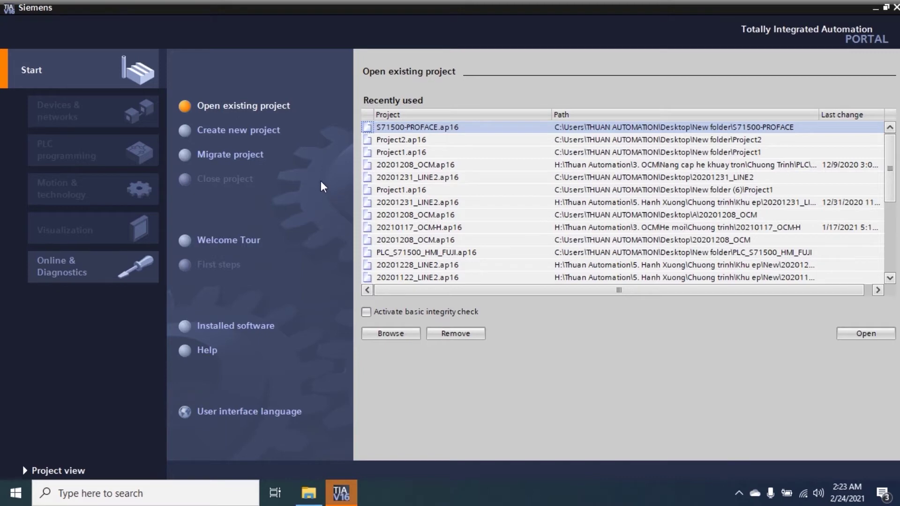
{"action": "left_click", "coordinate": [270, 133]}
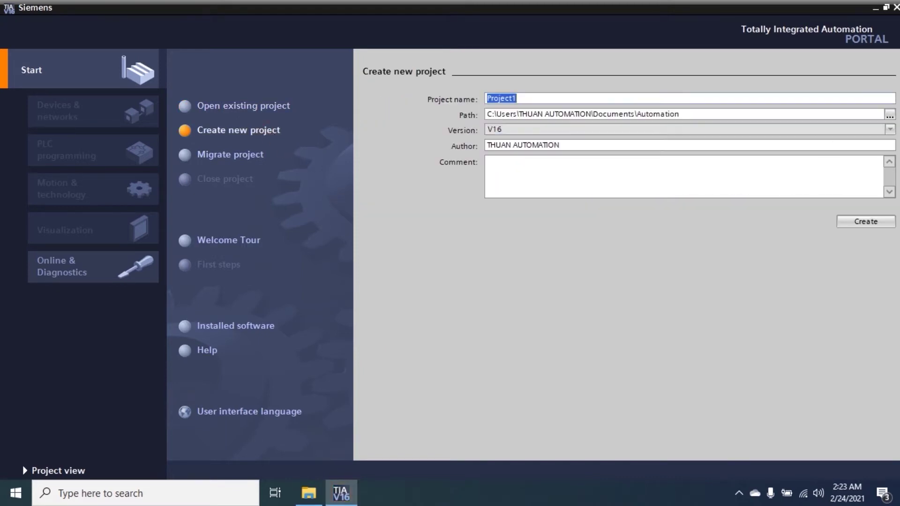
{"action": "left_click", "coordinate": [890, 114]}
{"action": "left_click", "coordinate": [65, 130]}
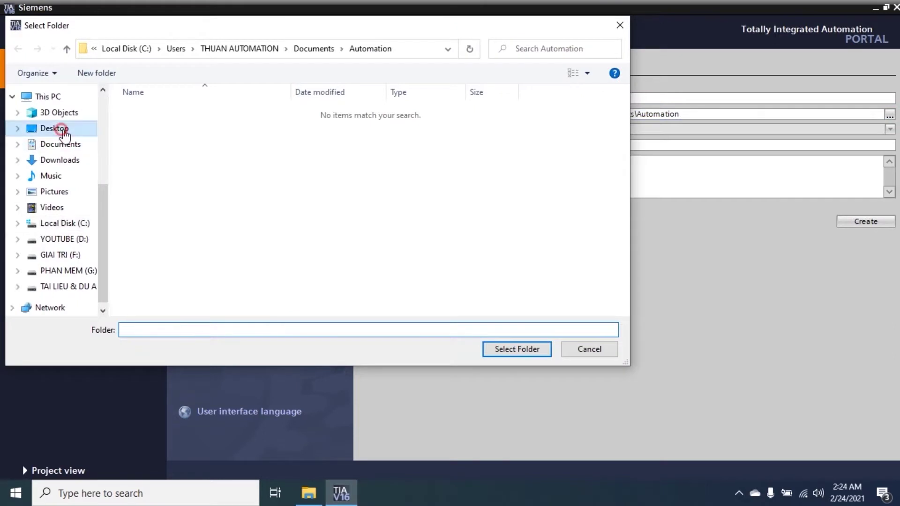
{"action": "right_click", "coordinate": [308, 198]}
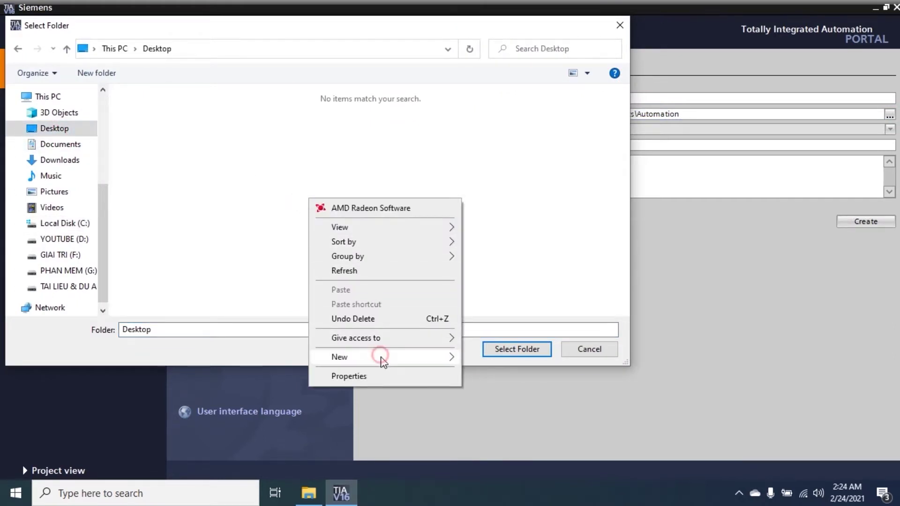
{"action": "mouse_move", "coordinate": [382, 358]}
{"action": "left_click", "coordinate": [506, 180]}
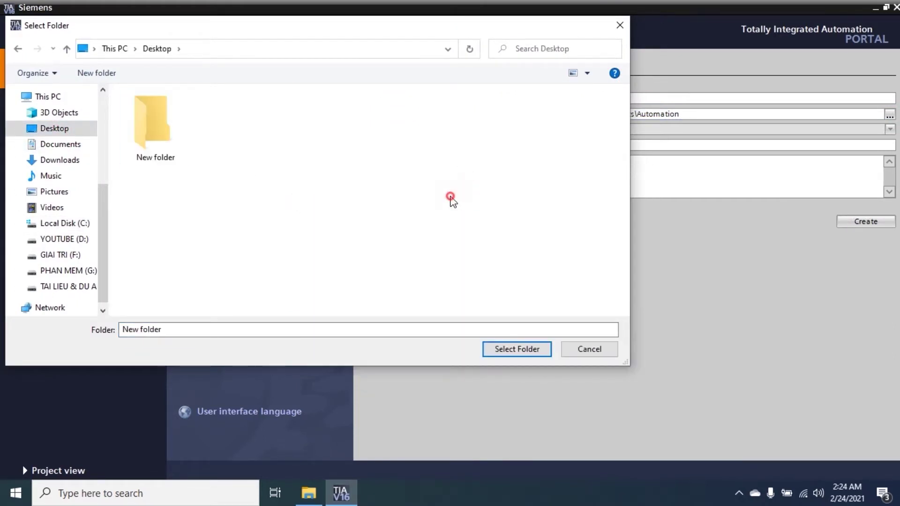
{"action": "double_click", "coordinate": [159, 122]}
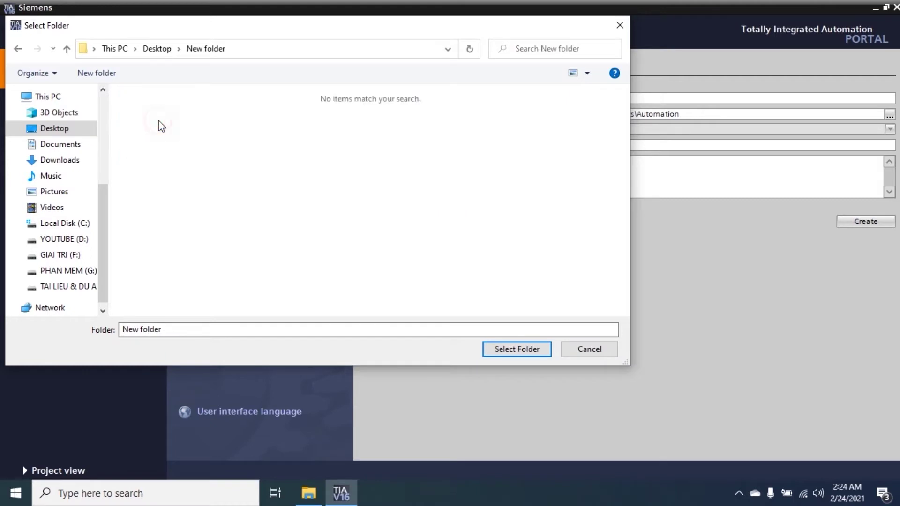
{"action": "left_click", "coordinate": [500, 353]}
- Name the project S7-1500connectNA9187 and create it
{"action": "type", "text": "S7-"}
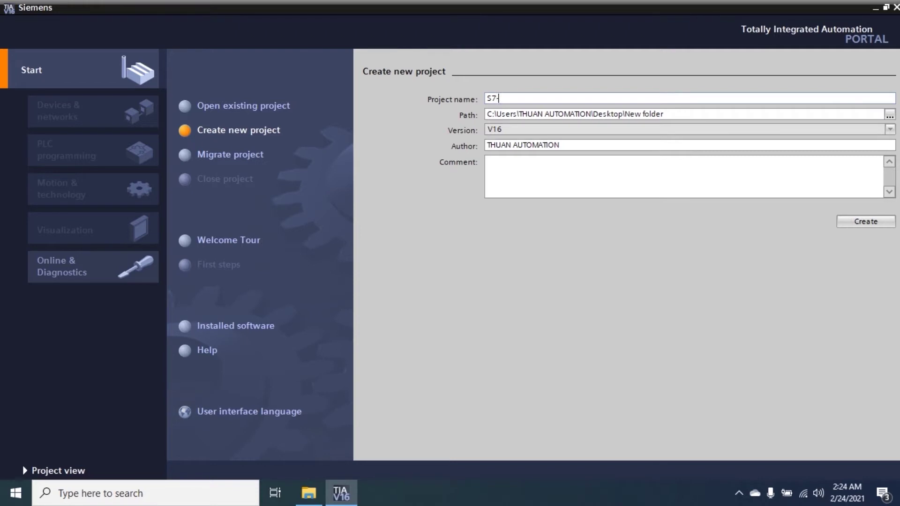
{"action": "type", "text": "1500connectNA9187"}
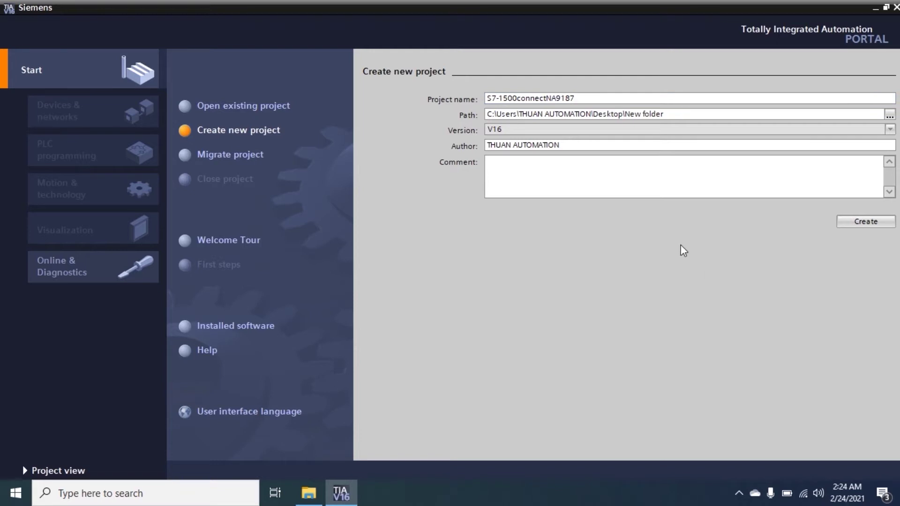
{"action": "left_click", "coordinate": [863, 223]}
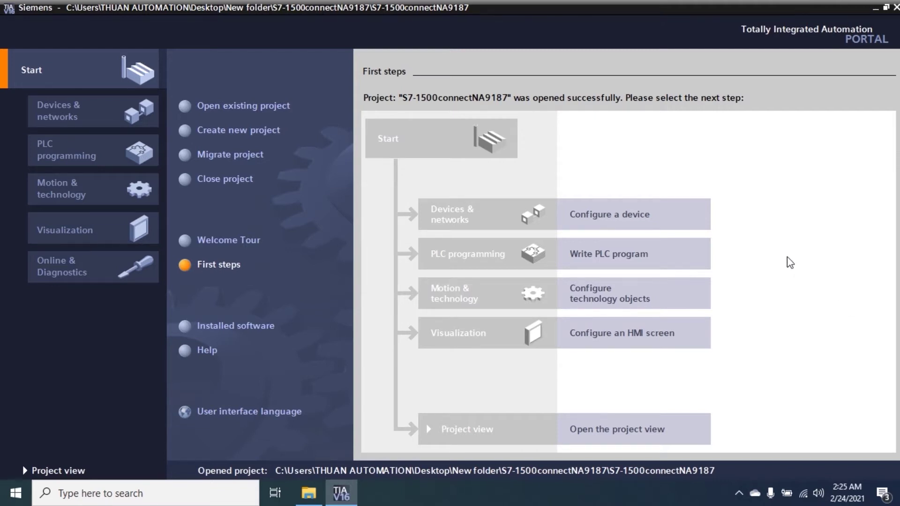
- Add a SIMATIC S7-1500 controller to the project: CPU 1511-1 PN, article 6ES7 511-1AK02-0AB0, version V2.8
{"action": "left_click", "coordinate": [618, 222]}
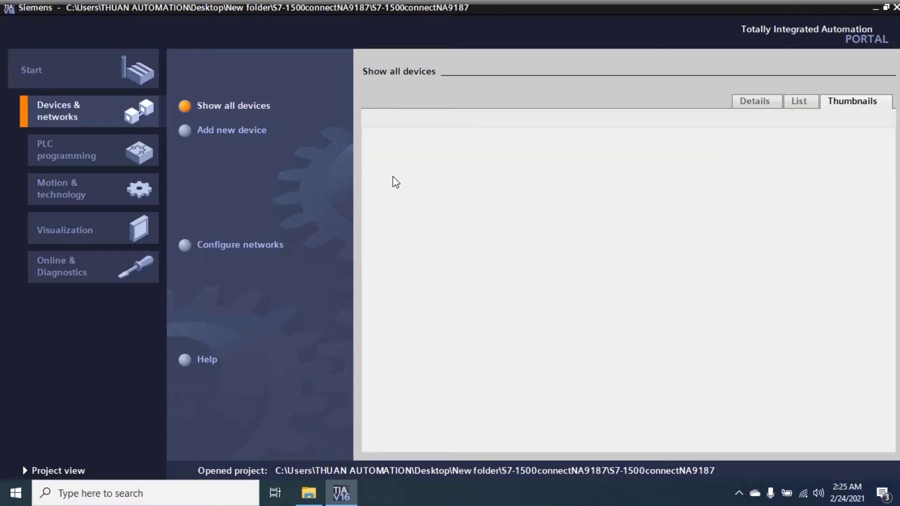
{"action": "left_click", "coordinate": [234, 137]}
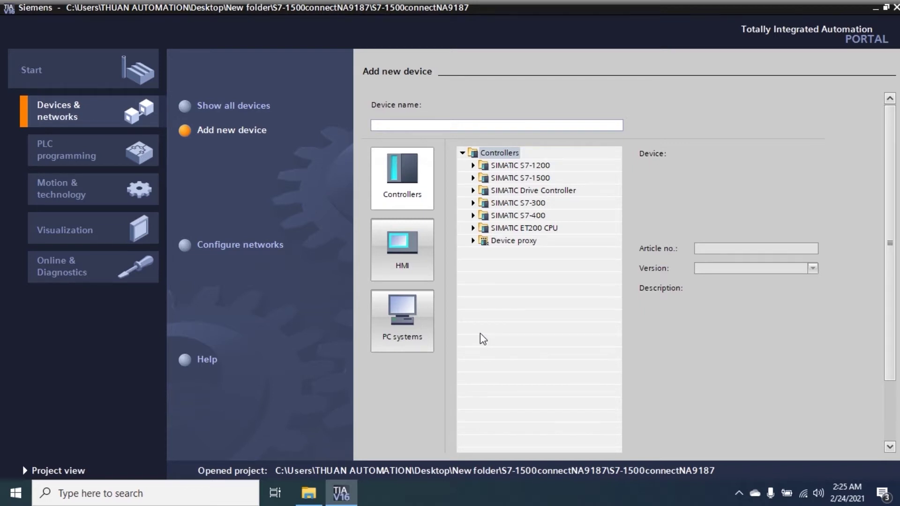
{"action": "left_click", "coordinate": [473, 178]}
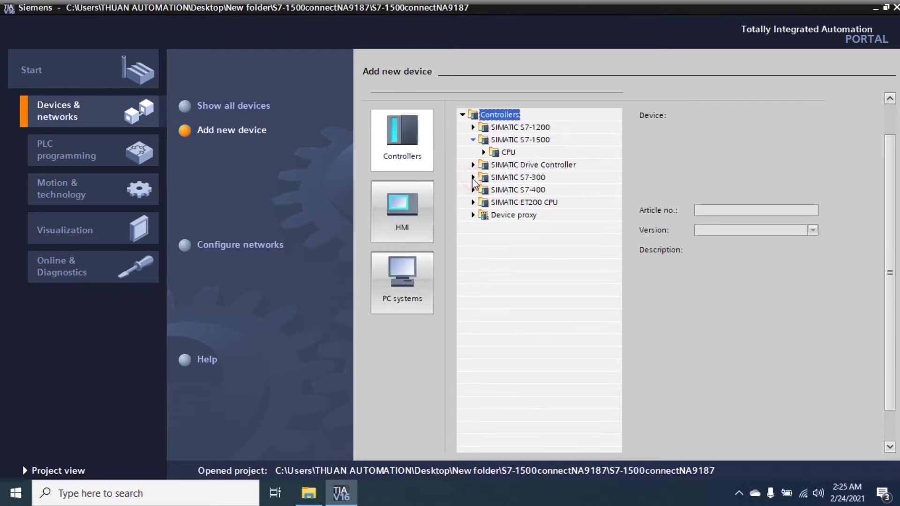
{"action": "left_click", "coordinate": [483, 152]}
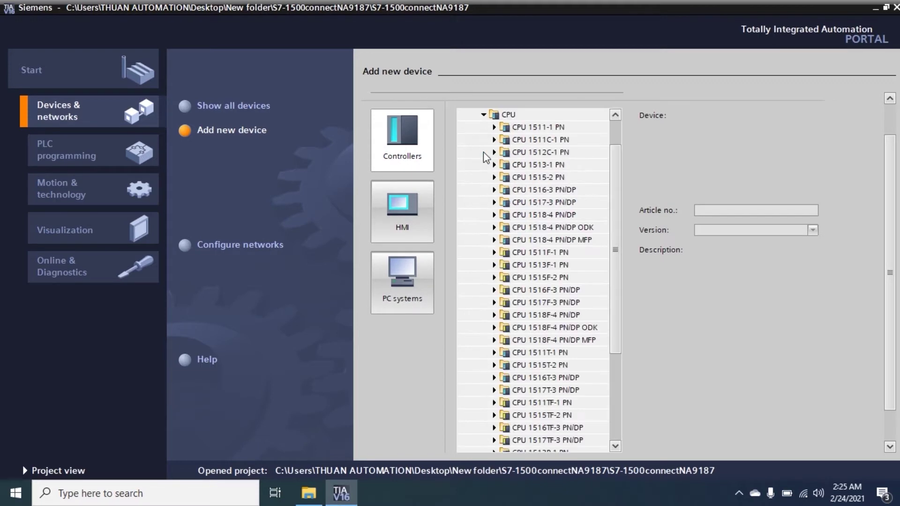
{"action": "left_click", "coordinate": [498, 127]}
{"action": "left_click", "coordinate": [541, 165]}
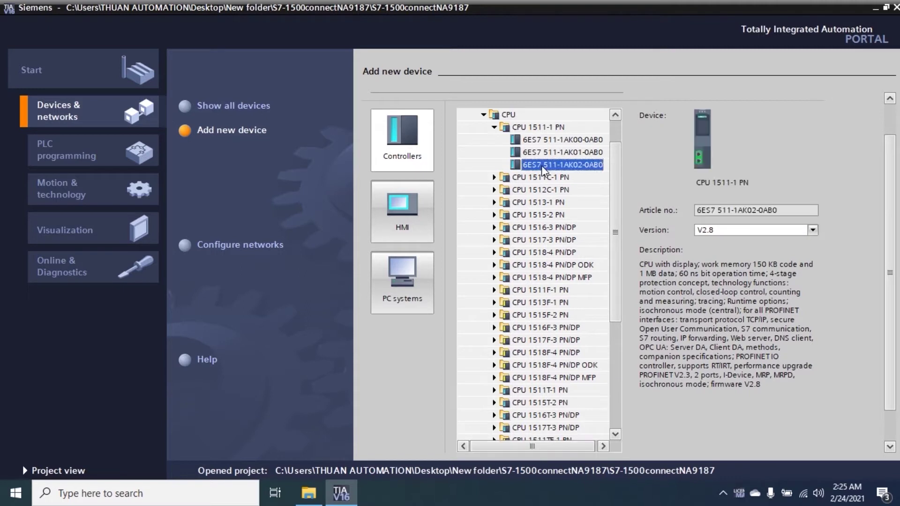
{"action": "left_click", "coordinate": [728, 231]}
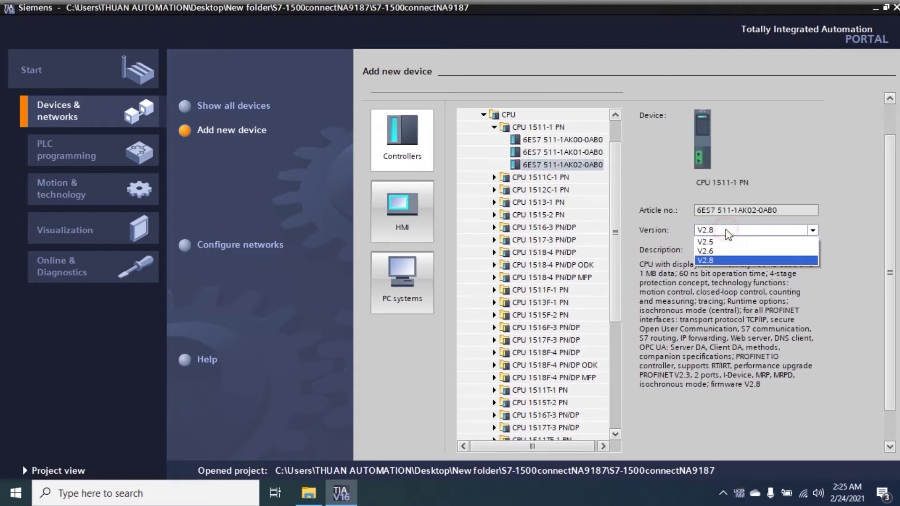
{"action": "left_click", "coordinate": [728, 235]}
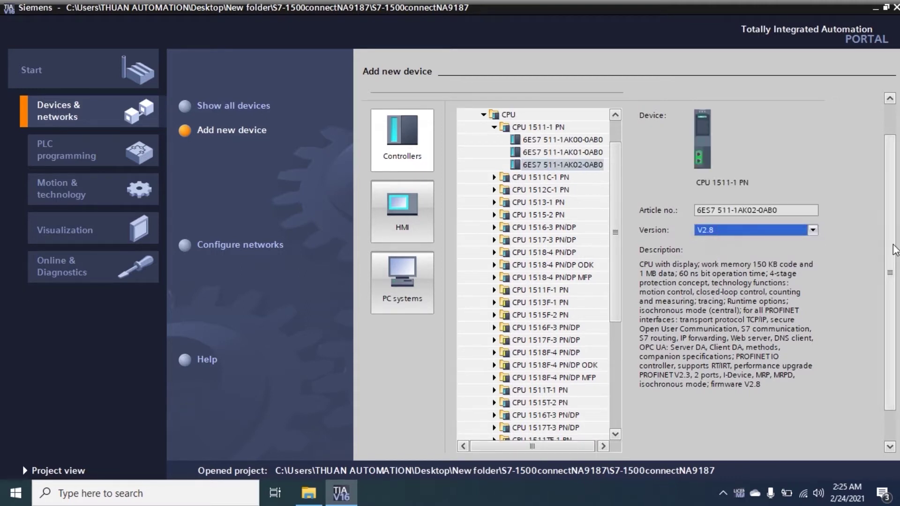
{"action": "scroll", "coordinate": [852, 395], "scroll_direction": "down", "scroll_amount": 1}
{"action": "left_click", "coordinate": [776, 439]}
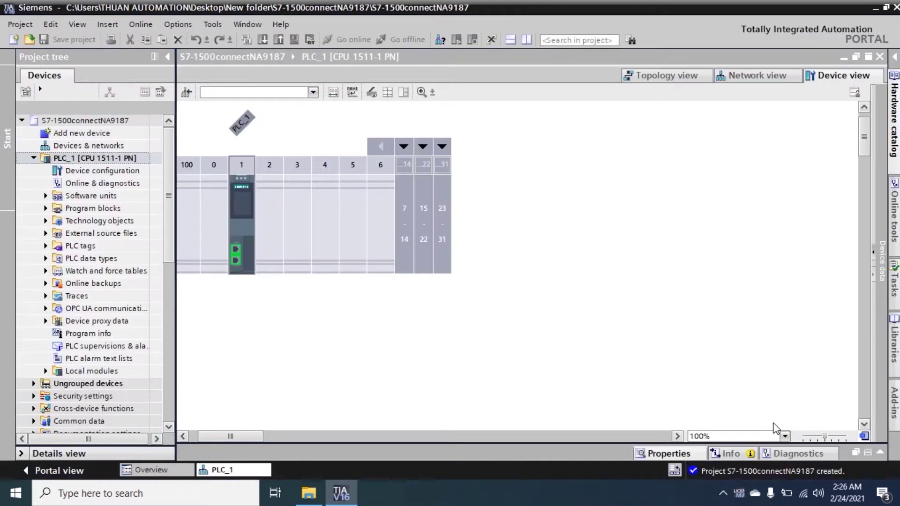
- Set the IP address of the CPU's PROFINET interface [X1] to 192.168.3.10
{"action": "right_click", "coordinate": [240, 227]}
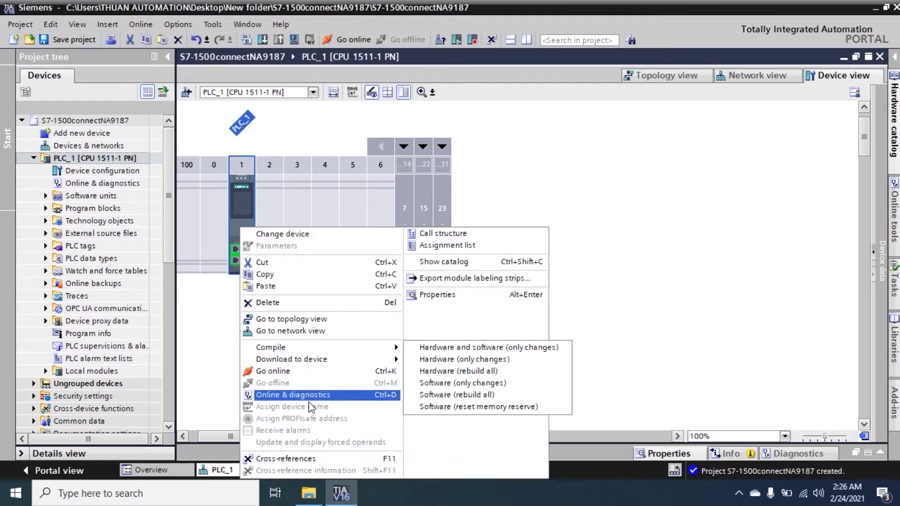
{"action": "left_click", "coordinate": [467, 292]}
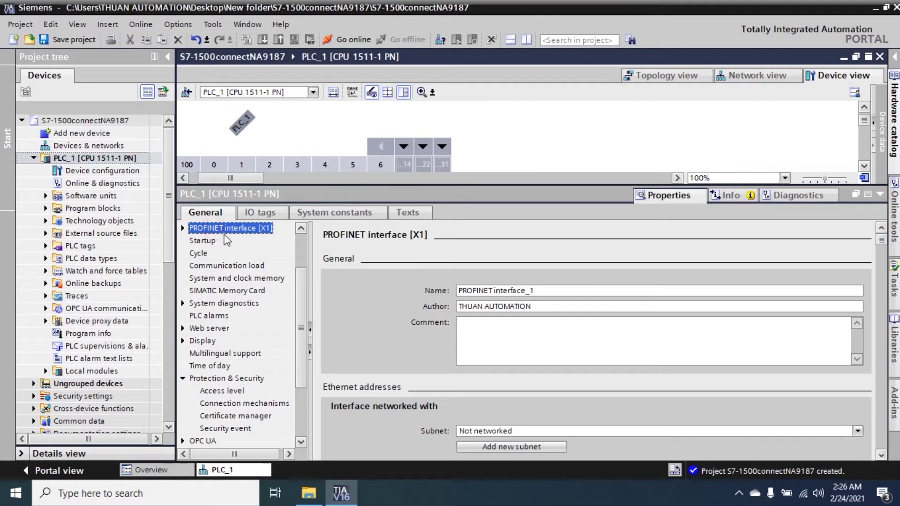
{"action": "left_click", "coordinate": [302, 287]}
{"action": "left_click_drag", "start_coordinate": [302, 287], "coordinate": [303, 254]}
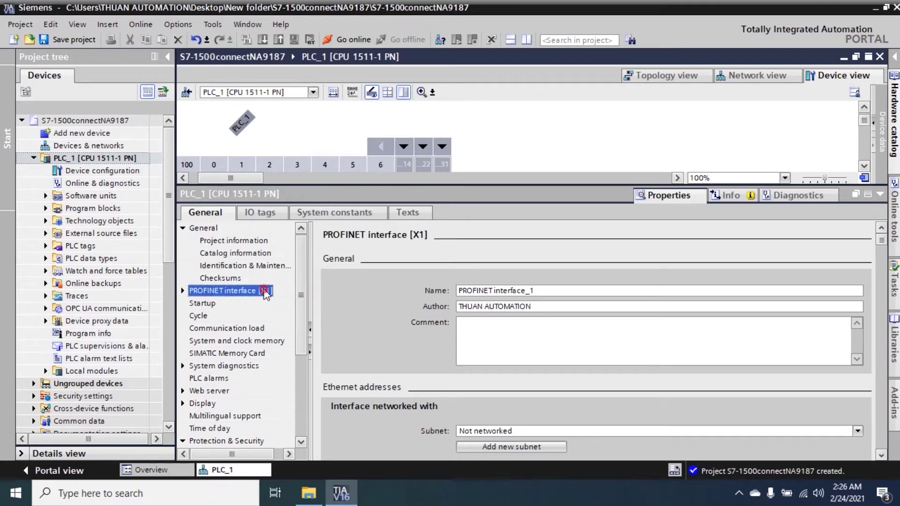
{"action": "scroll", "coordinate": [882, 243], "scroll_direction": "down", "scroll_amount": 5}
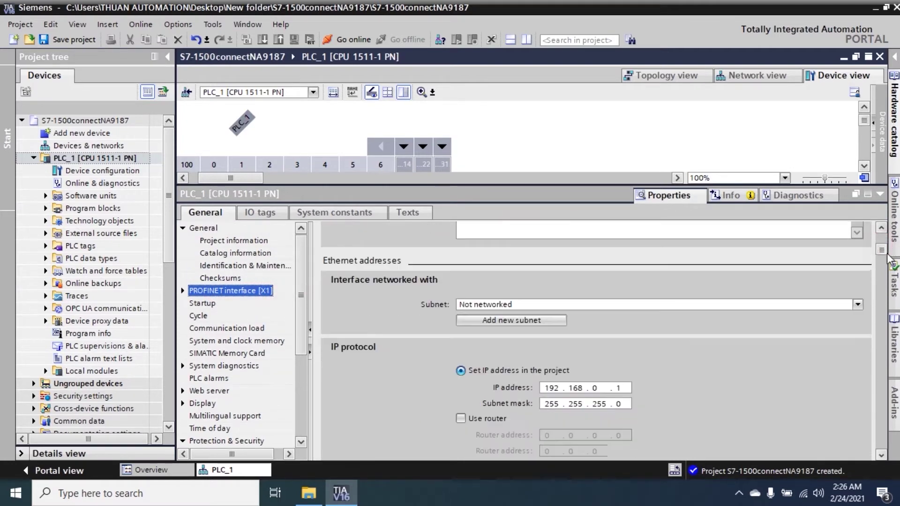
{"action": "left_click", "coordinate": [599, 297]}
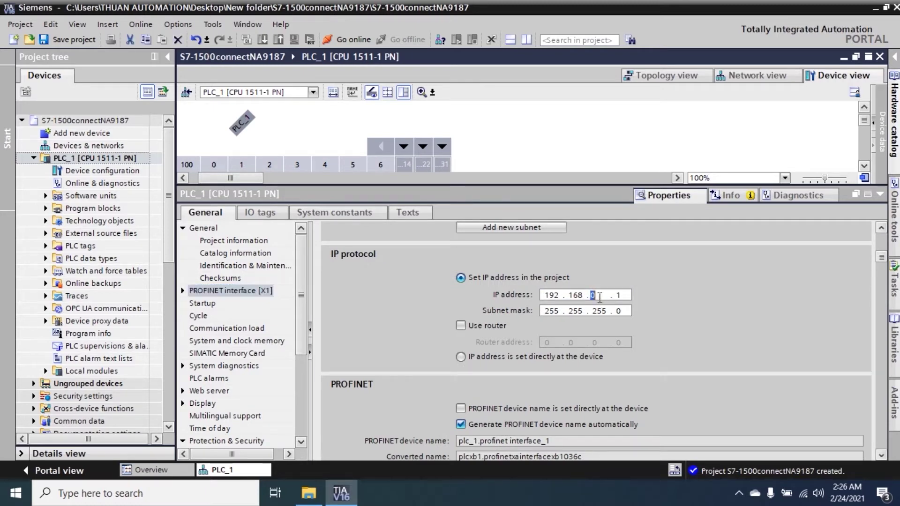
{"action": "type", "text": "3"}
{"action": "left_click", "coordinate": [619, 296]}
{"action": "type", "text": "10"}
{"action": "left_click", "coordinate": [693, 286]}
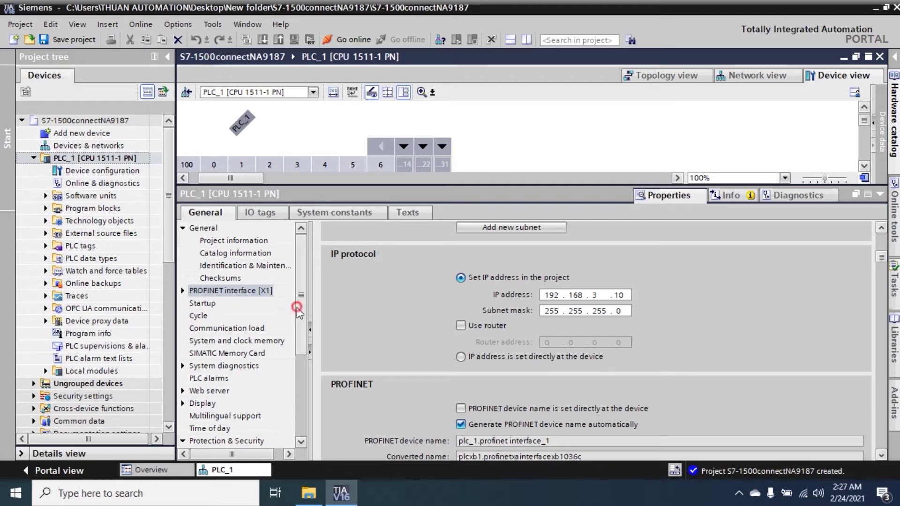
- Permit PUT/GET communication access from a remote partner in the CPU's connection mechanisms and collapse the properties
{"action": "scroll", "coordinate": [302, 327], "scroll_direction": "down", "scroll_amount": 3}
{"action": "scroll", "coordinate": [304, 351], "scroll_direction": "down", "scroll_amount": 3}
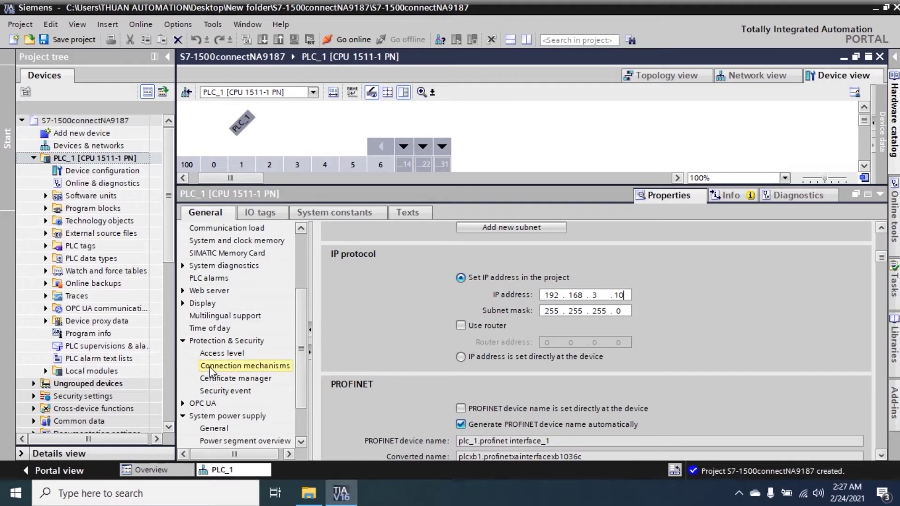
{"action": "left_click", "coordinate": [220, 368]}
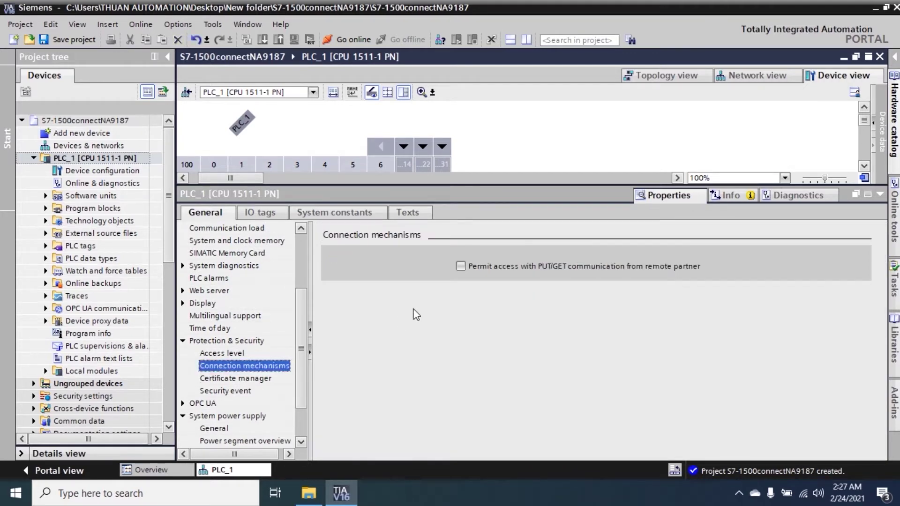
{"action": "left_click", "coordinate": [468, 267]}
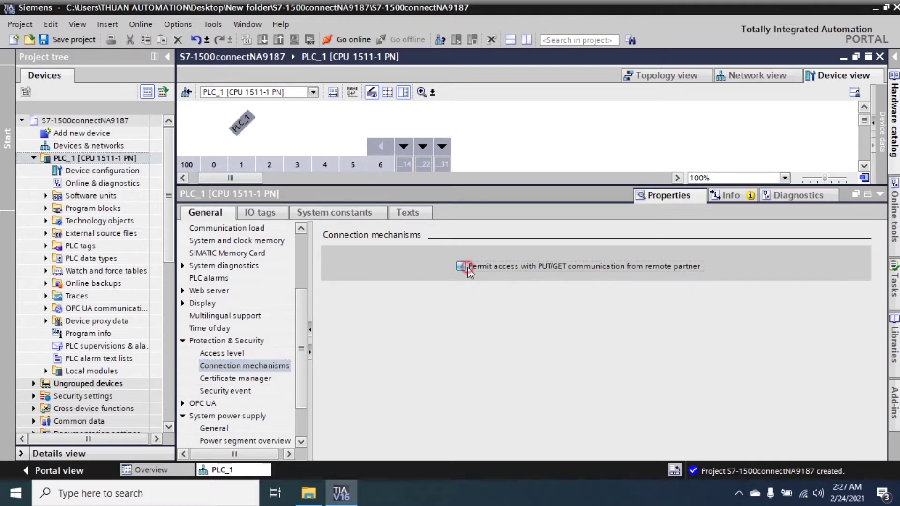
{"action": "left_click", "coordinate": [882, 194]}
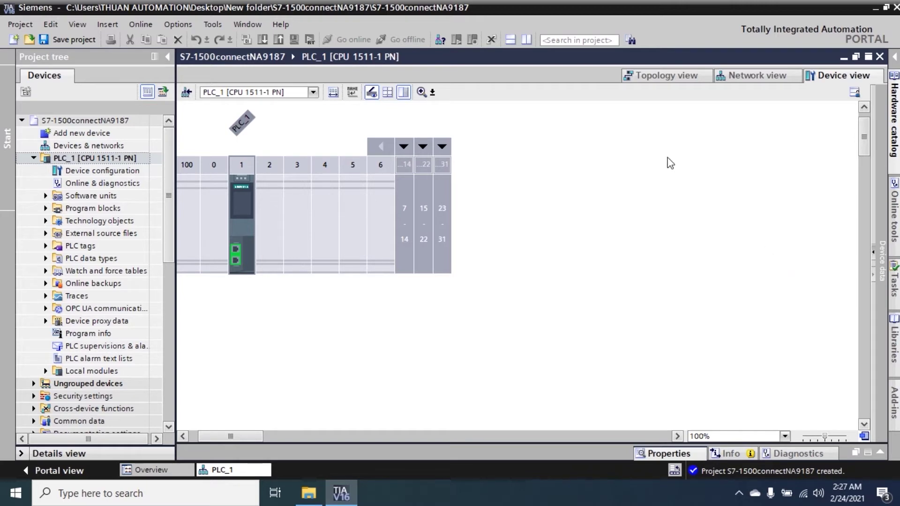
- Add the CREVIS FnIO network adapter NA-9187 from the PROFINET IO field devices to the network view beside PLC_1
{"action": "left_click", "coordinate": [773, 86]}
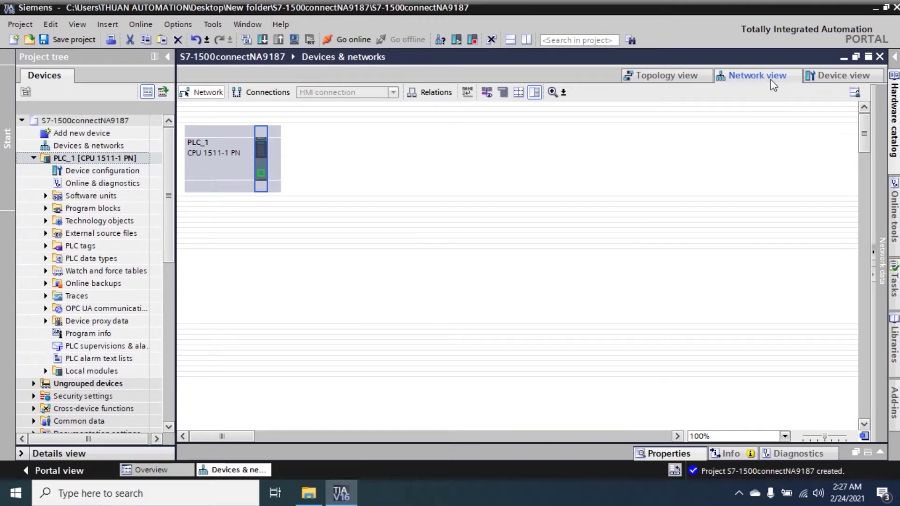
{"action": "left_click", "coordinate": [895, 146]}
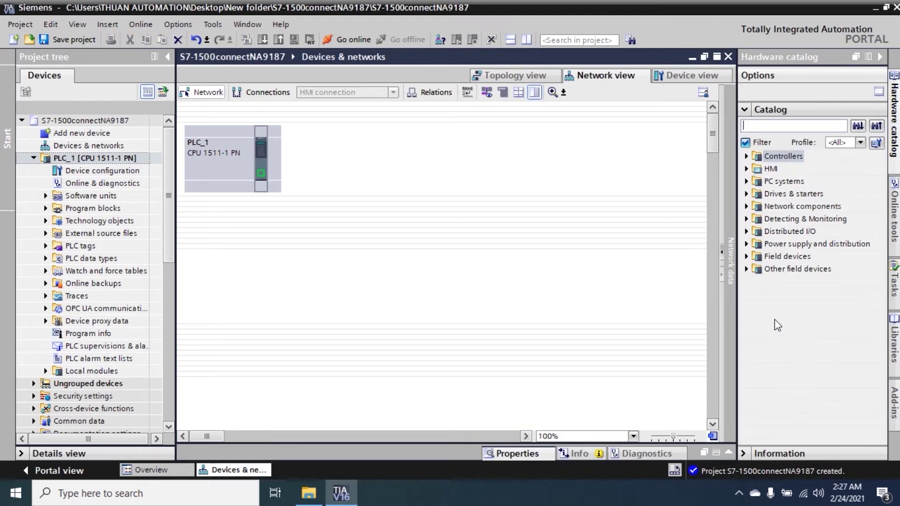
{"action": "left_click", "coordinate": [749, 270]}
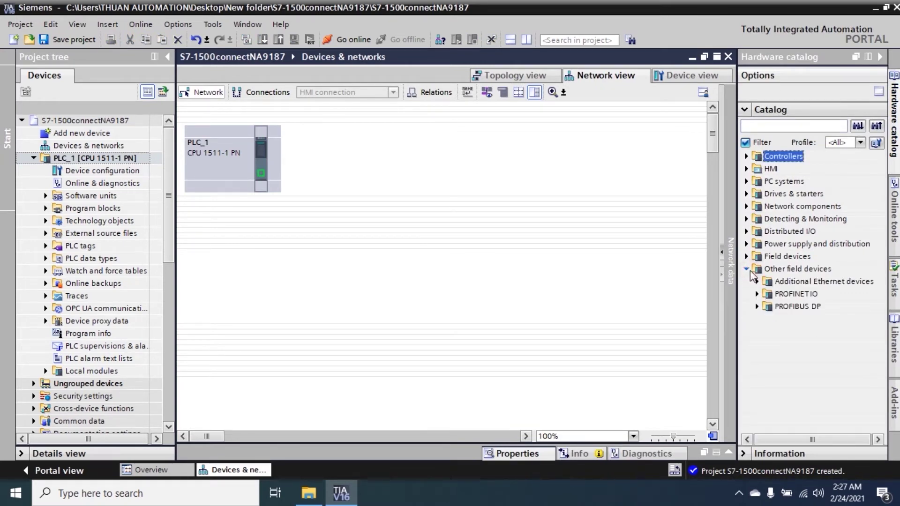
{"action": "left_click", "coordinate": [757, 295]}
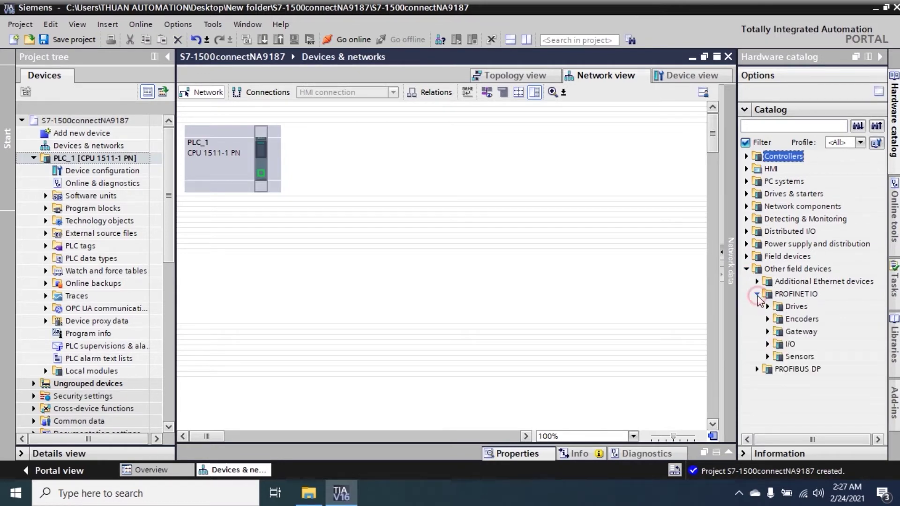
{"action": "left_click", "coordinate": [768, 346]}
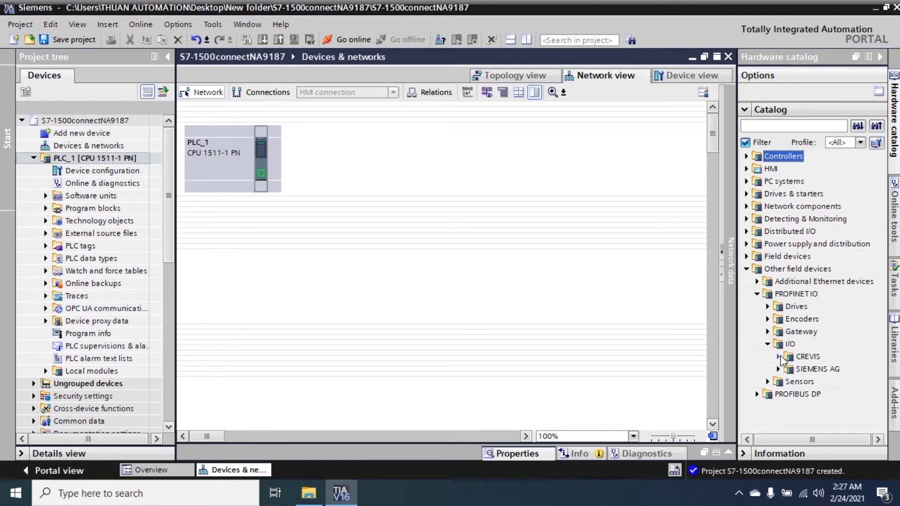
{"action": "left_click", "coordinate": [778, 357]}
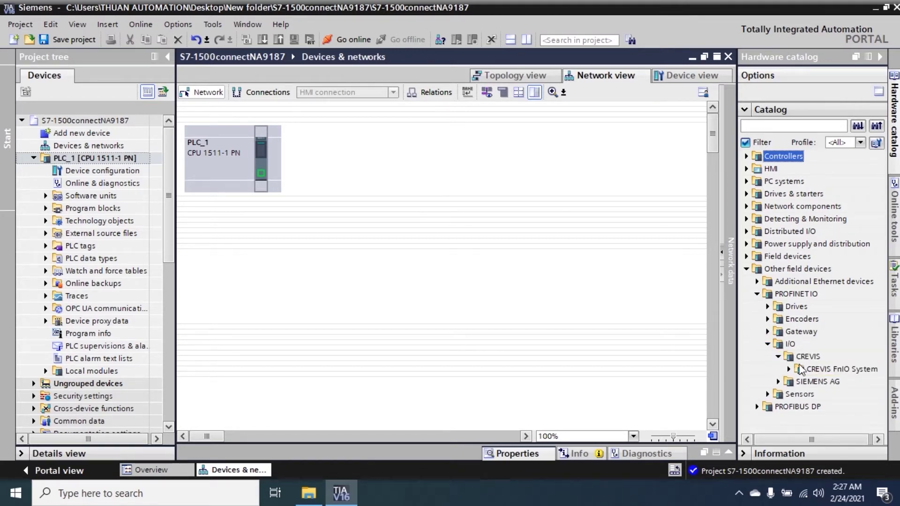
{"action": "left_click", "coordinate": [789, 369]}
{"action": "left_click", "coordinate": [799, 382]}
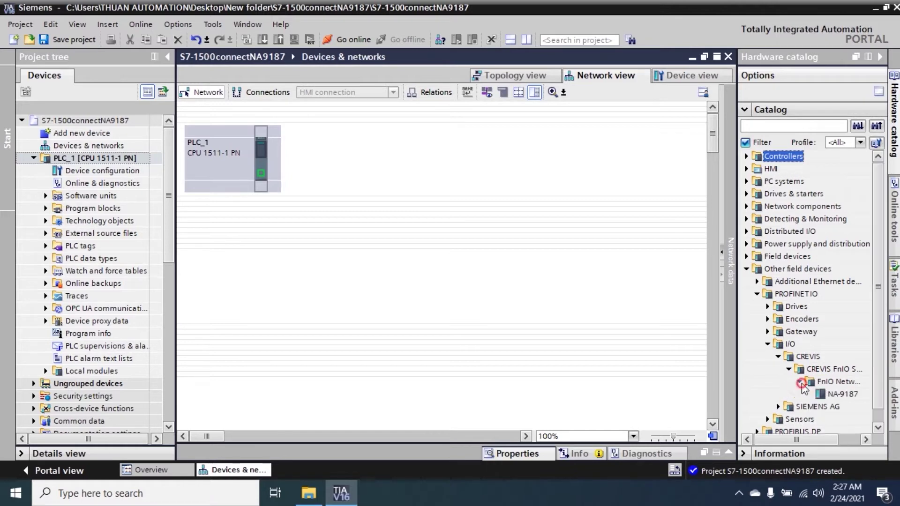
{"action": "left_click", "coordinate": [839, 395]}
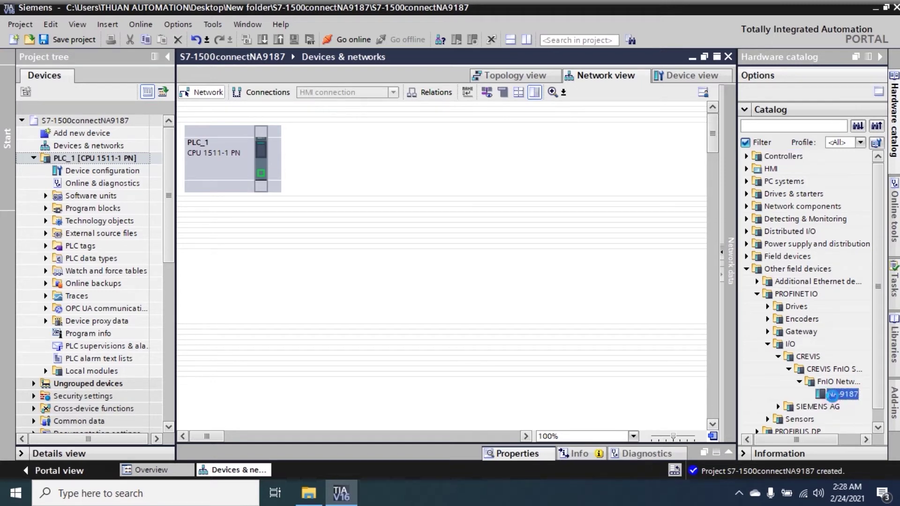
{"action": "left_click_drag", "start_coordinate": [839, 394], "coordinate": [679, 240]}
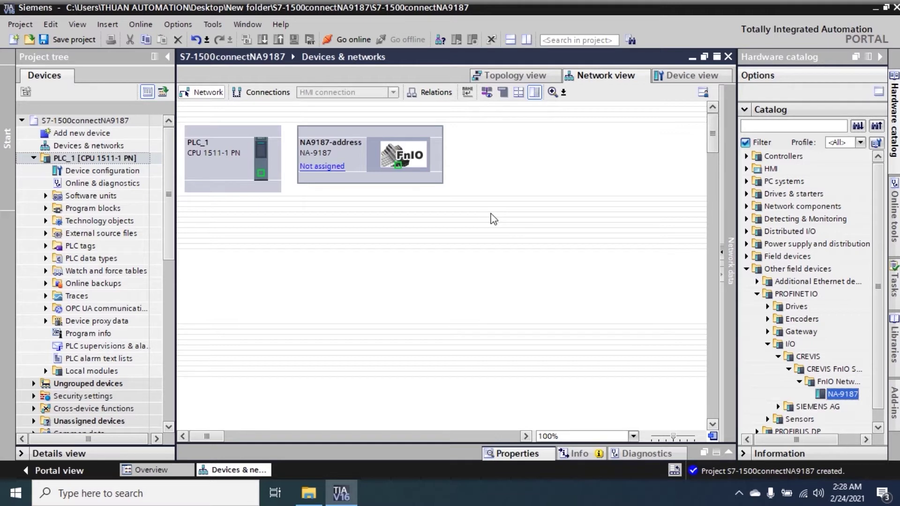
- Insert the digital input module ST-1218 (8DI,24V) into slot 1 of the NA-9187 and show the widened device overview
{"action": "left_click", "coordinate": [354, 160]}
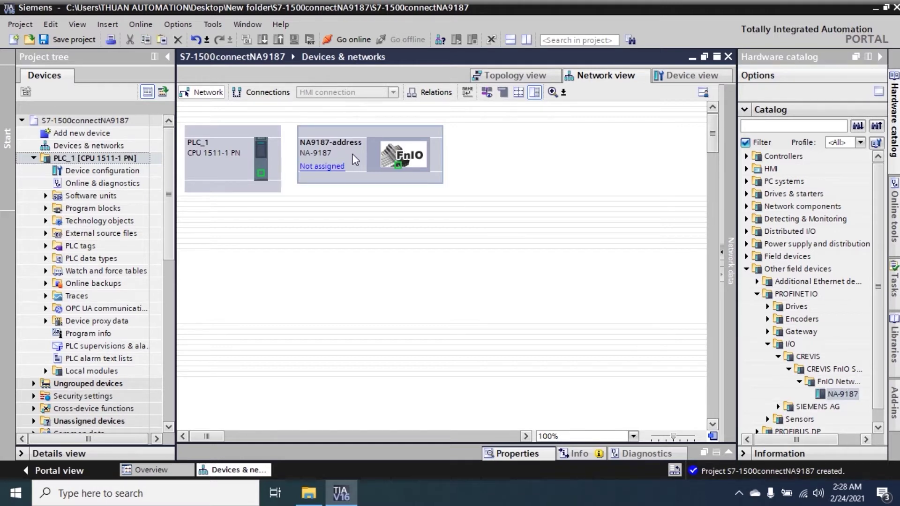
{"action": "double_click", "coordinate": [354, 160]}
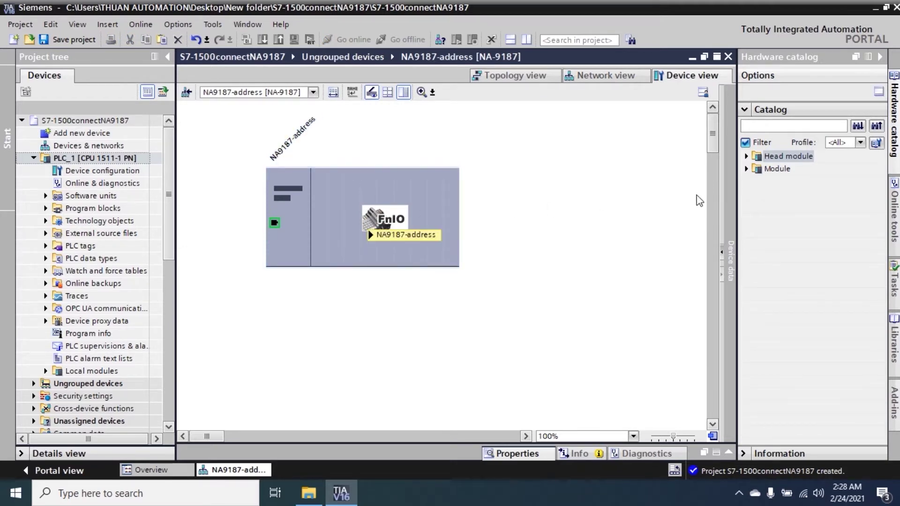
{"action": "left_click", "coordinate": [746, 170]}
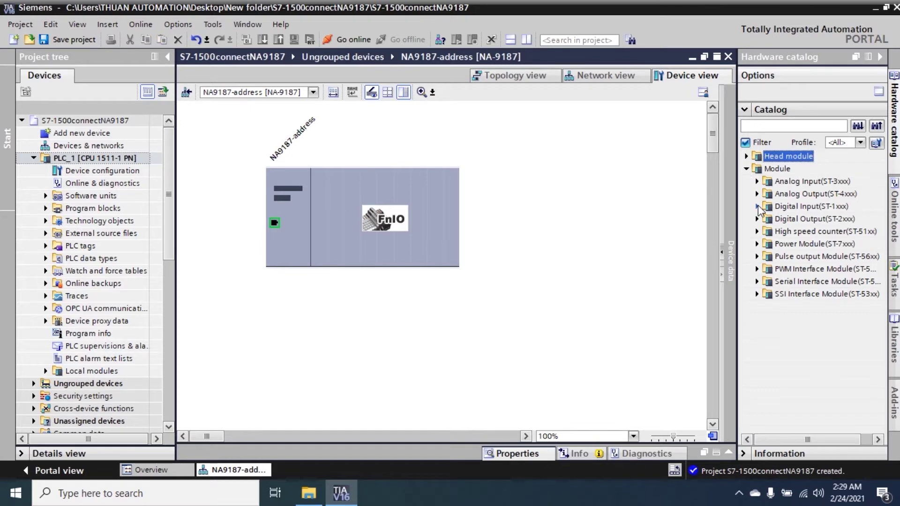
{"action": "left_click", "coordinate": [756, 207]}
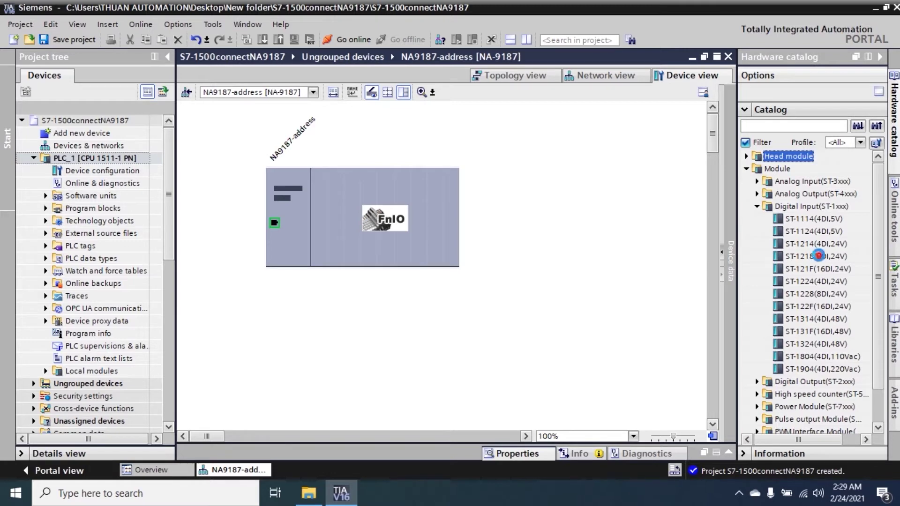
{"action": "left_click", "coordinate": [819, 256]}
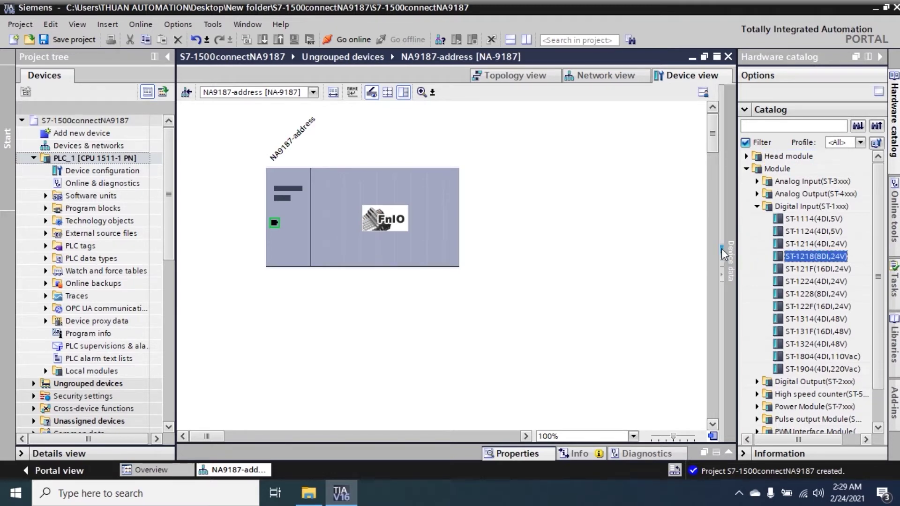
{"action": "left_click", "coordinate": [722, 249]}
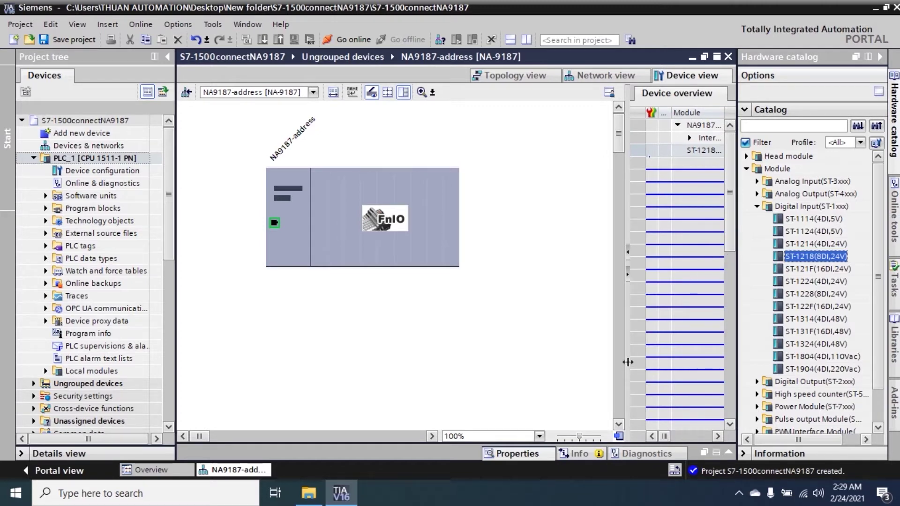
{"action": "left_click_drag", "start_coordinate": [627, 325], "coordinate": [478, 331]}
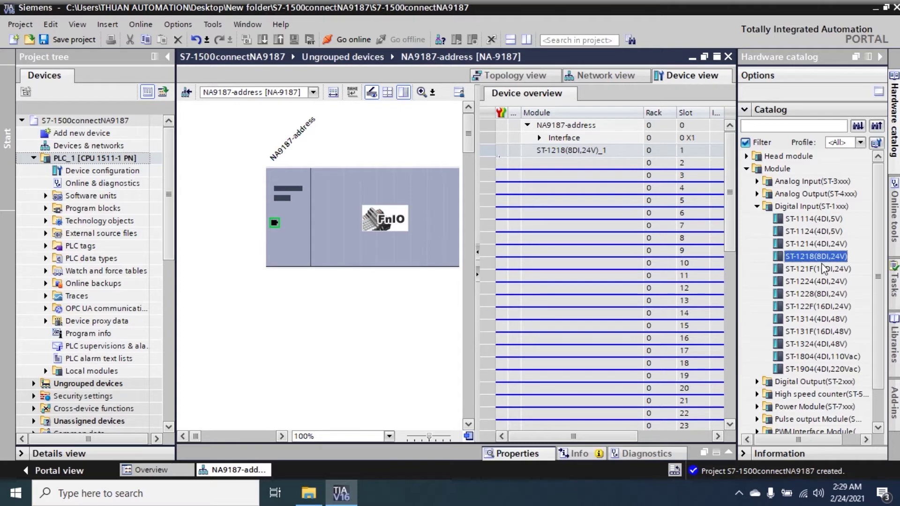
- Insert the digital output module ST-2318 (8DO,24V) into slot 2 of the NA-9187
{"action": "left_click", "coordinate": [756, 206]}
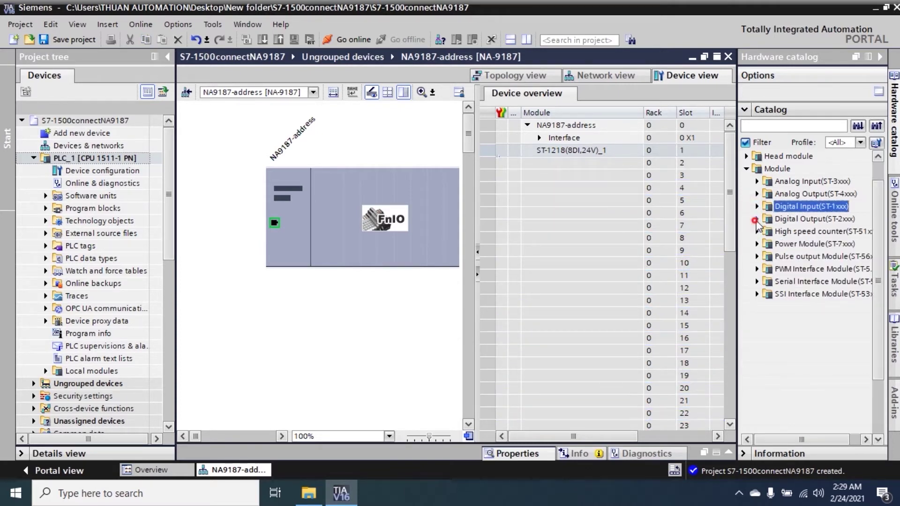
{"action": "left_click", "coordinate": [757, 218]}
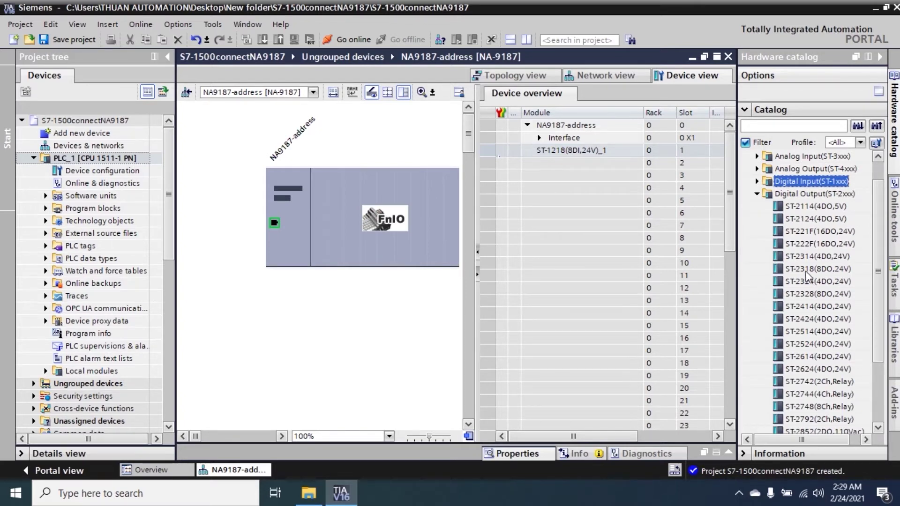
{"action": "left_click_drag", "start_coordinate": [807, 271], "coordinate": [678, 162]}
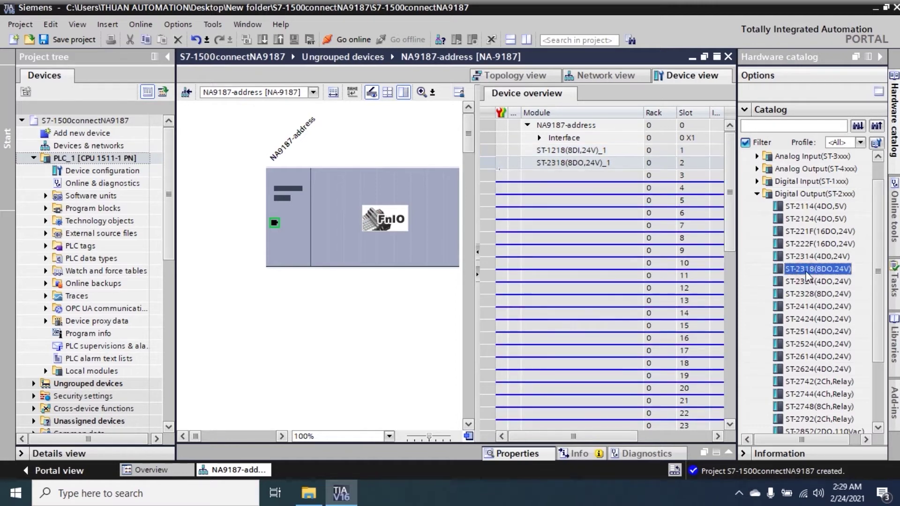
- Inspect the slots, types and I/O address columns of both modules in the full device overview, and hide the overview again
{"action": "left_click", "coordinate": [635, 150]}
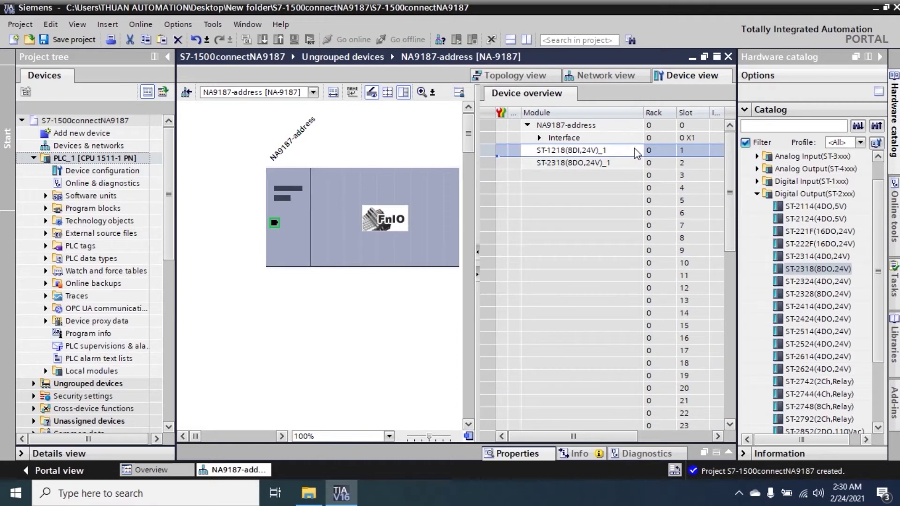
{"action": "left_click", "coordinate": [478, 252]}
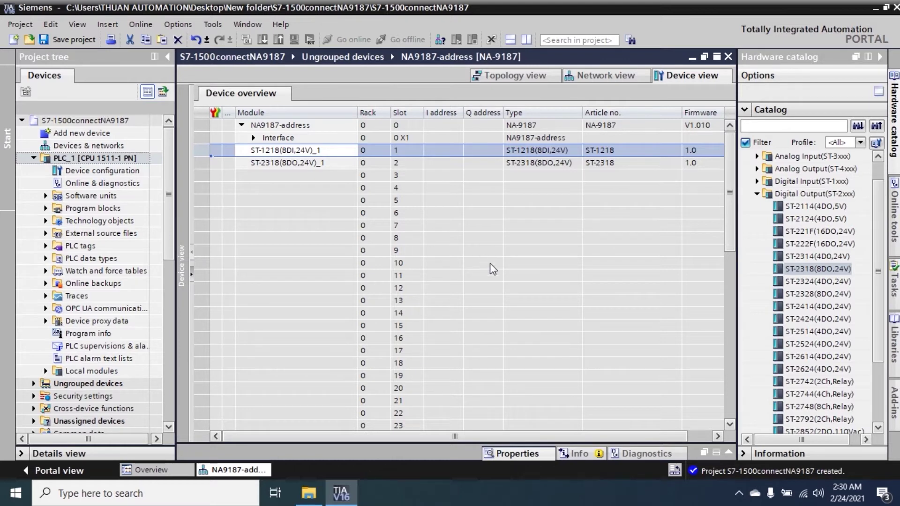
{"action": "left_click_drag", "start_coordinate": [490, 436], "coordinate": [471, 430]}
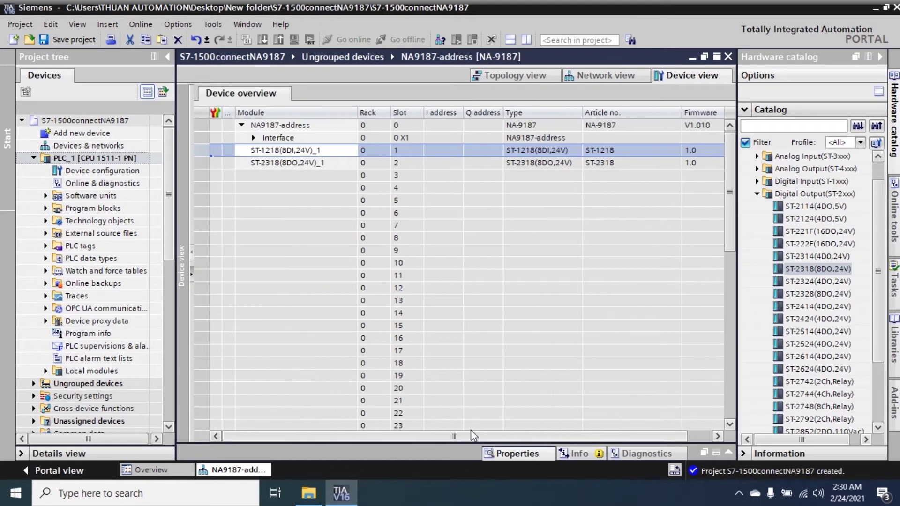
{"action": "left_click", "coordinate": [192, 275]}
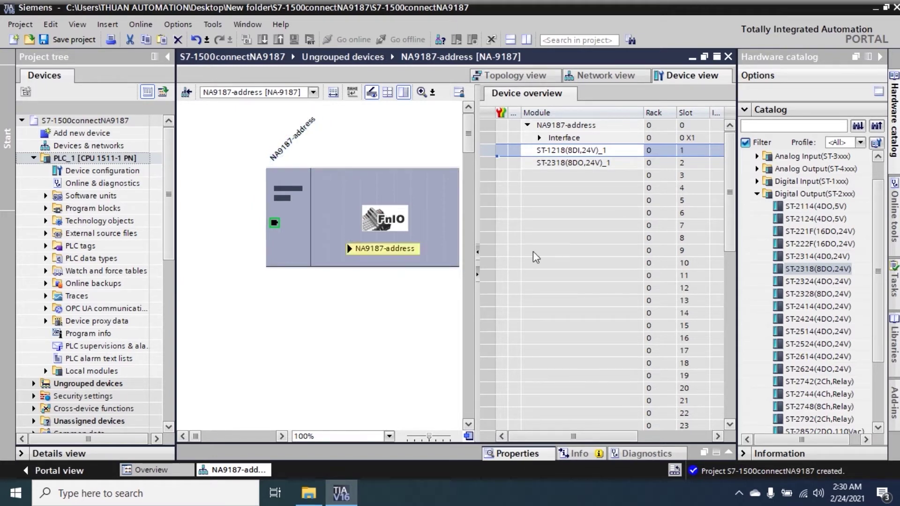
{"action": "left_click", "coordinate": [478, 273]}
- Set the NA-9187's IP address to 192.168.3.35 and synchronize its router settings with the IO controller
{"action": "left_click", "coordinate": [403, 251]}
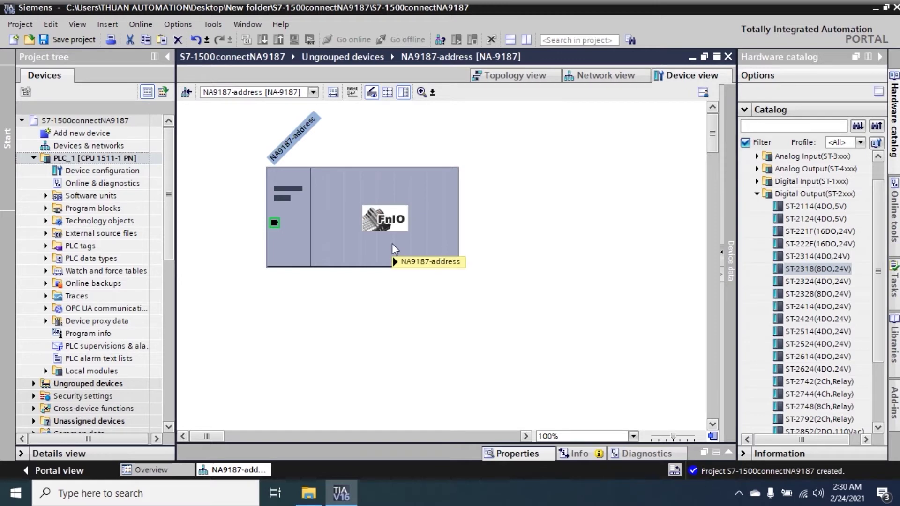
{"action": "double_click", "coordinate": [392, 244]}
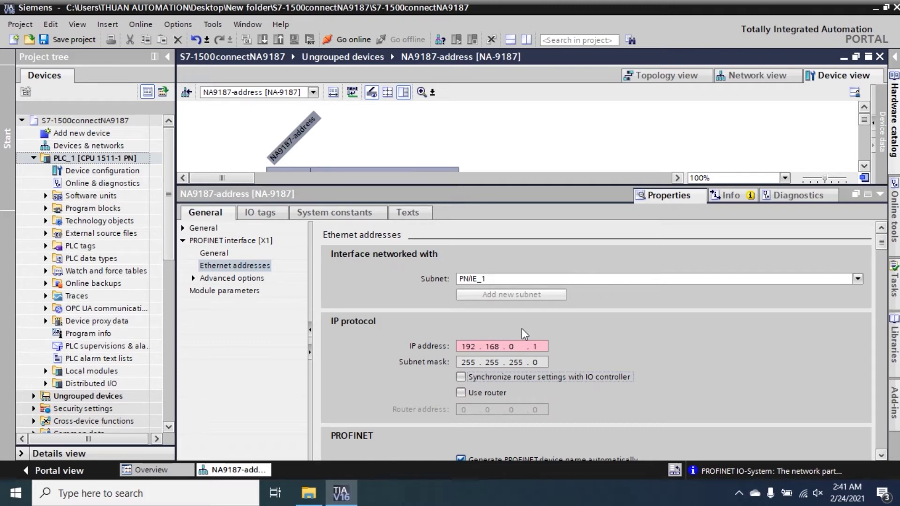
{"action": "left_click", "coordinate": [512, 347]}
{"action": "key", "text": "BackSpace"}
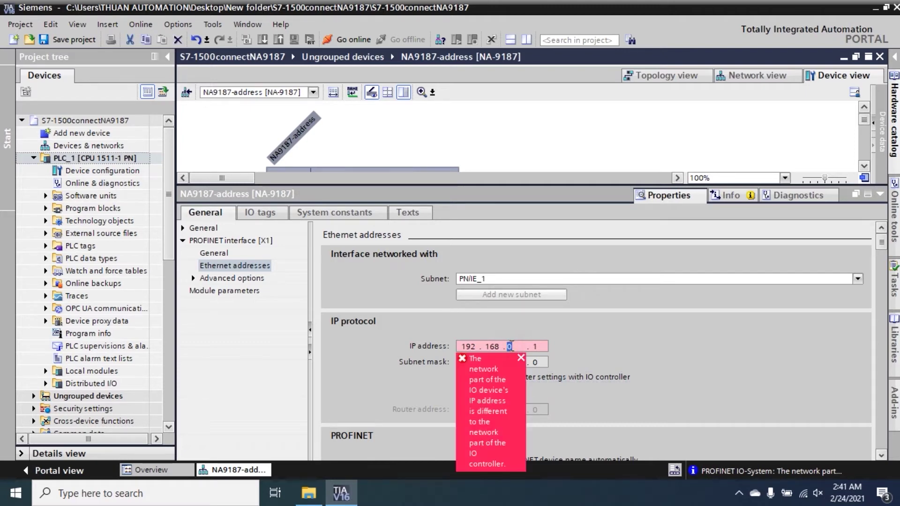
{"action": "type", "text": "3"}
{"action": "double_click", "coordinate": [541, 346]}
{"action": "type", "text": "3"}
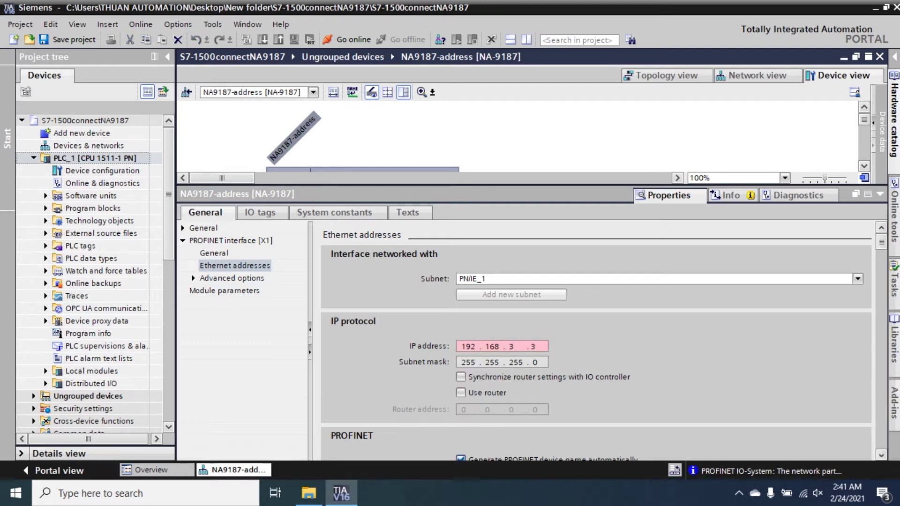
{"action": "type", "text": "5"}
{"action": "left_click", "coordinate": [544, 363]}
{"action": "left_click", "coordinate": [562, 378]}
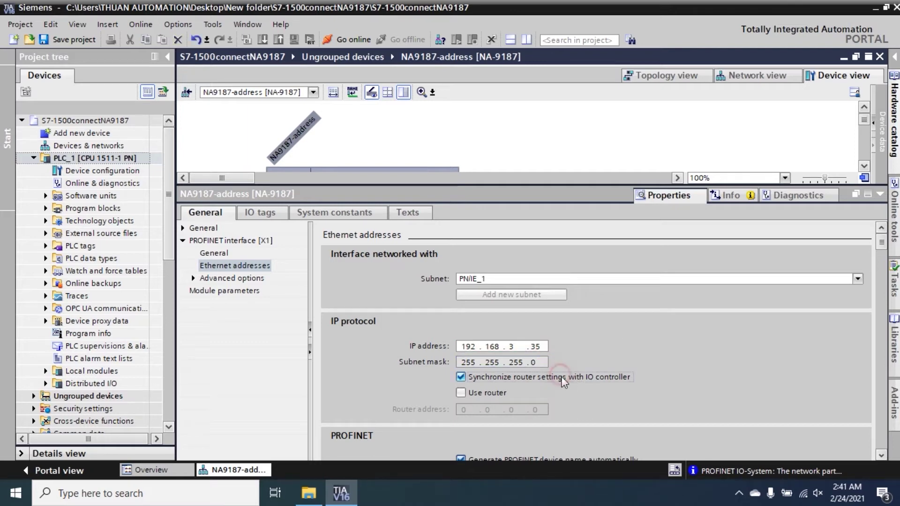
- Check the NA-9187's PROFINET device name and device number, and collapse the properties
{"action": "left_click", "coordinate": [882, 456]}
{"action": "left_click", "coordinate": [882, 455]}
{"action": "left_click", "coordinate": [881, 456]}
{"action": "left_click", "coordinate": [881, 455]}
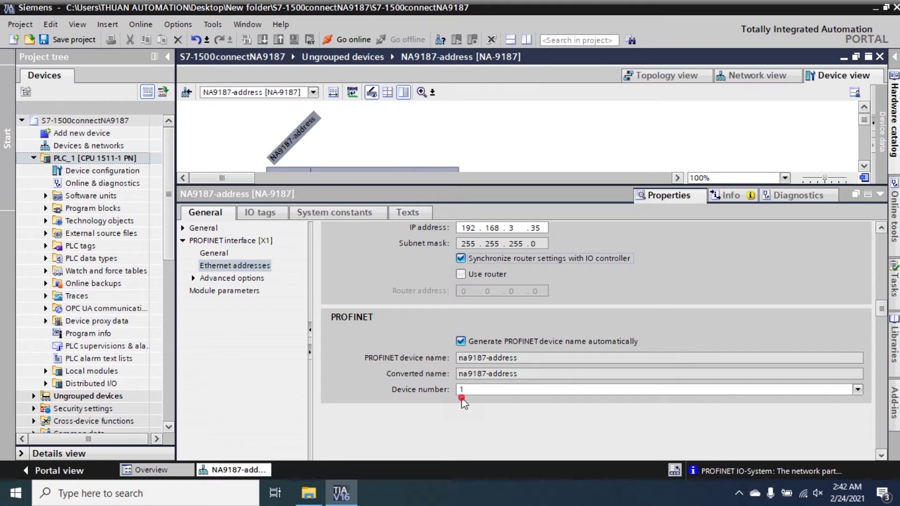
{"action": "left_click", "coordinate": [880, 194]}
- Review the I and Q addresses of the ST-1218 and ST-2318 modules in the full device overview
{"action": "left_click", "coordinate": [874, 252]}
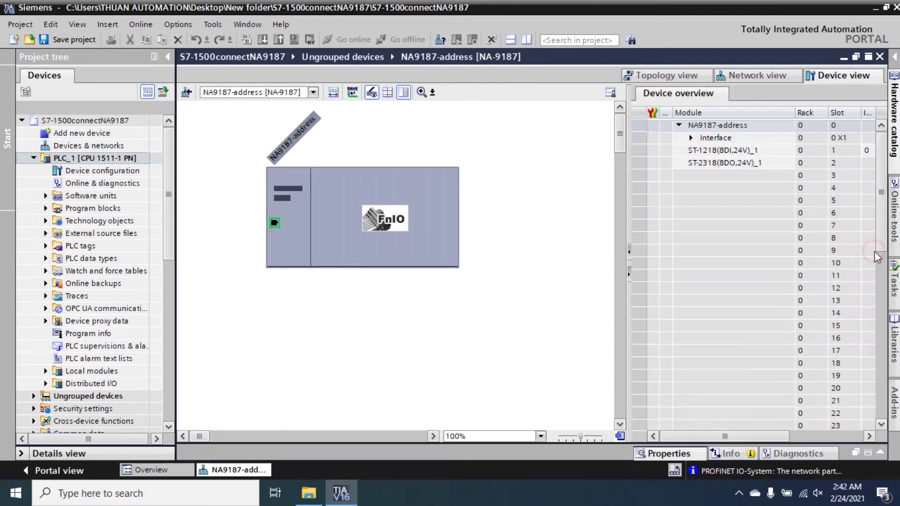
{"action": "left_click", "coordinate": [628, 251]}
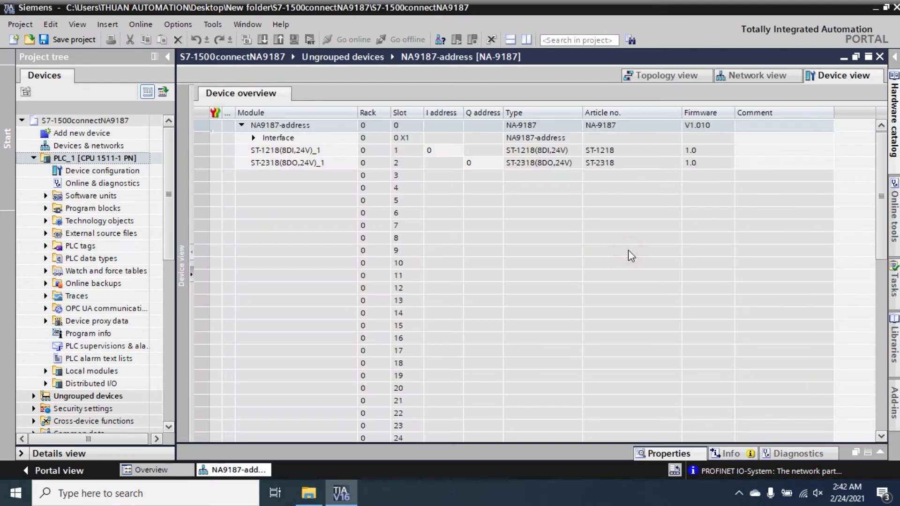
{"action": "left_click", "coordinate": [277, 149]}
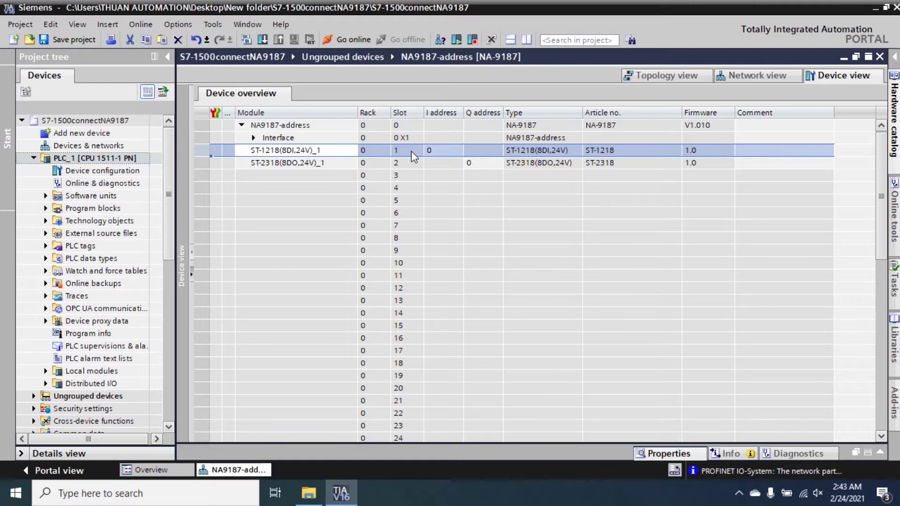
{"action": "left_click", "coordinate": [435, 150]}
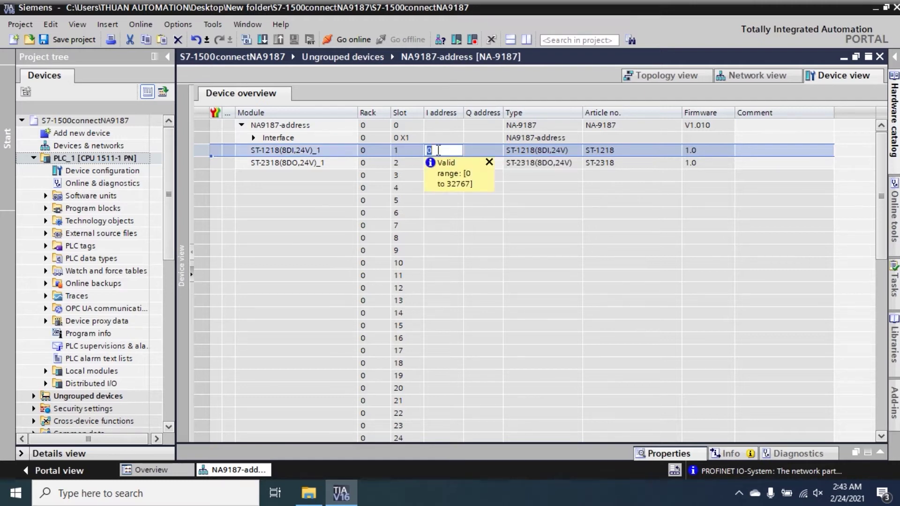
{"action": "left_click", "coordinate": [428, 200]}
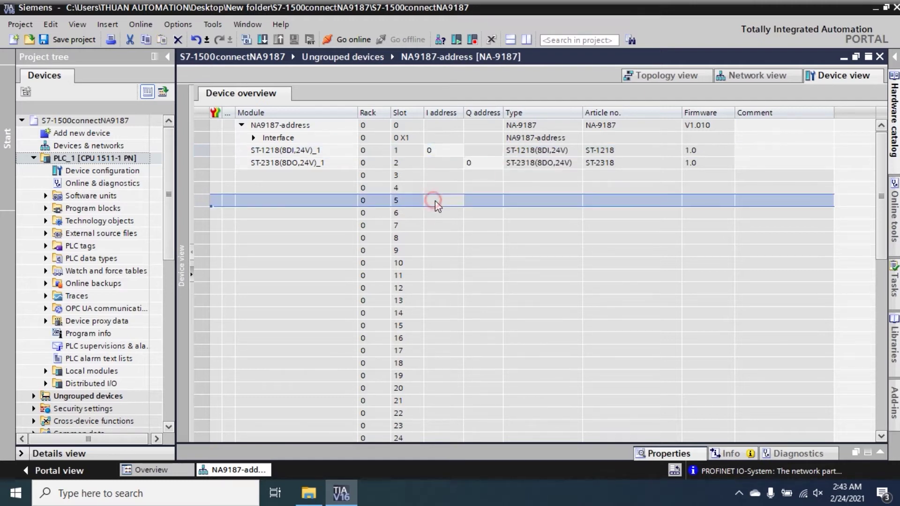
{"action": "left_click", "coordinate": [427, 164]}
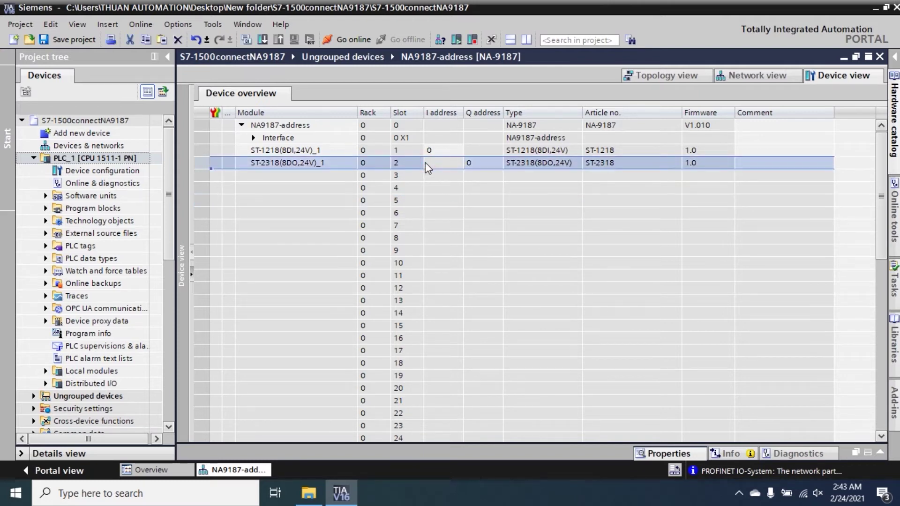
- Check the ST-2318's Q address field and hide the device overview, leaving only the graphic view of the NA-9187
{"action": "double_click", "coordinate": [478, 165]}
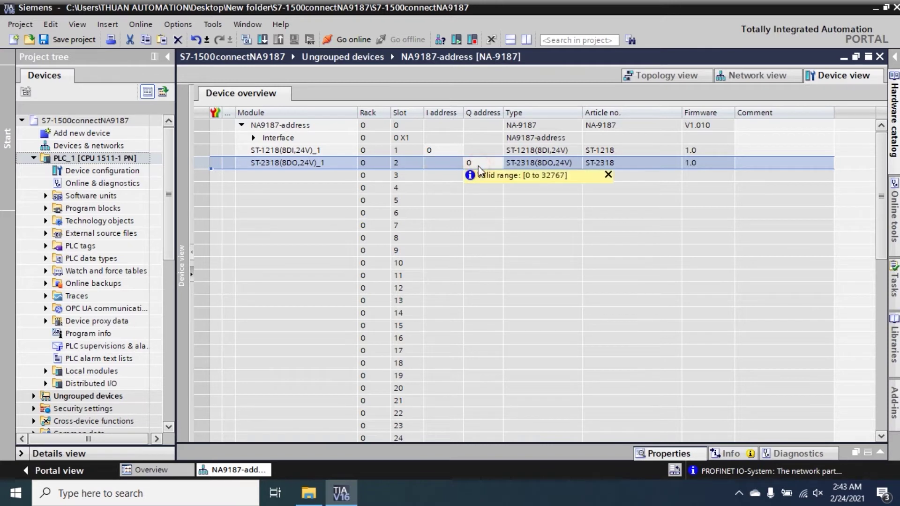
{"action": "left_click", "coordinate": [471, 232]}
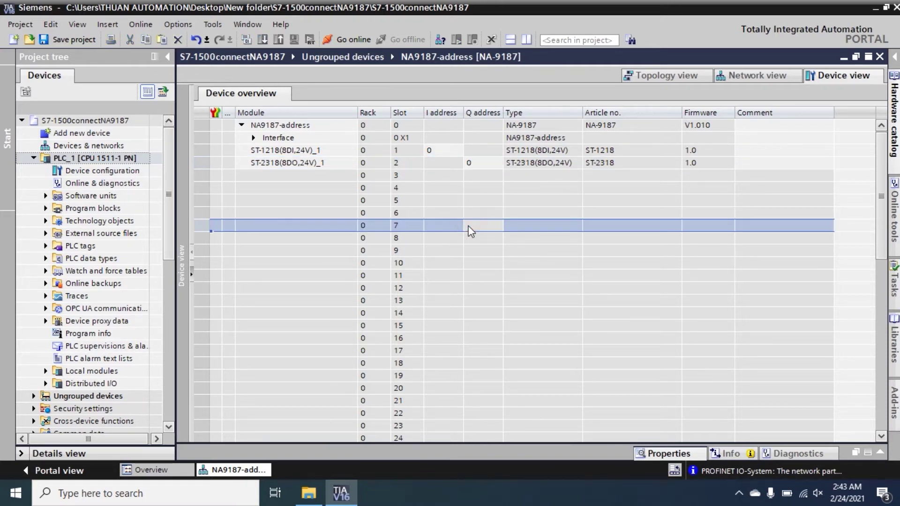
{"action": "mouse_move", "coordinate": [192, 273]}
{"action": "left_click", "coordinate": [193, 274]}
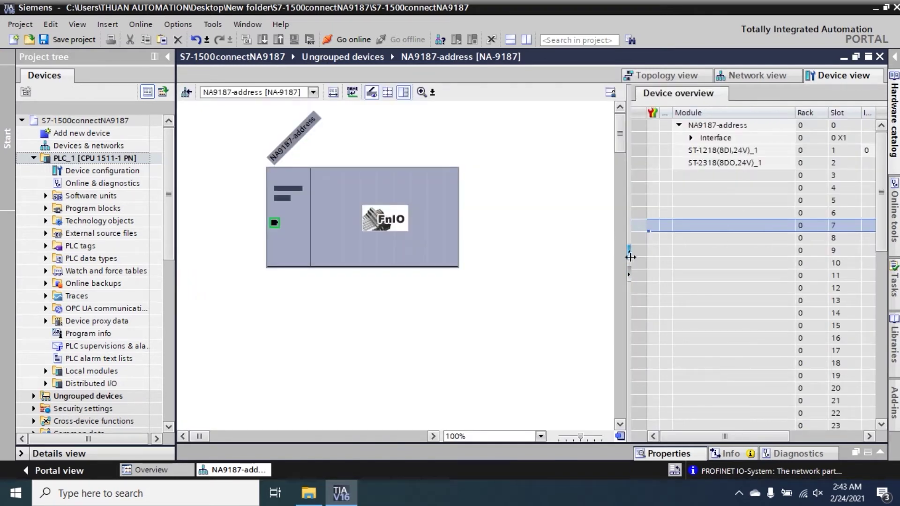
{"action": "left_click", "coordinate": [628, 274]}
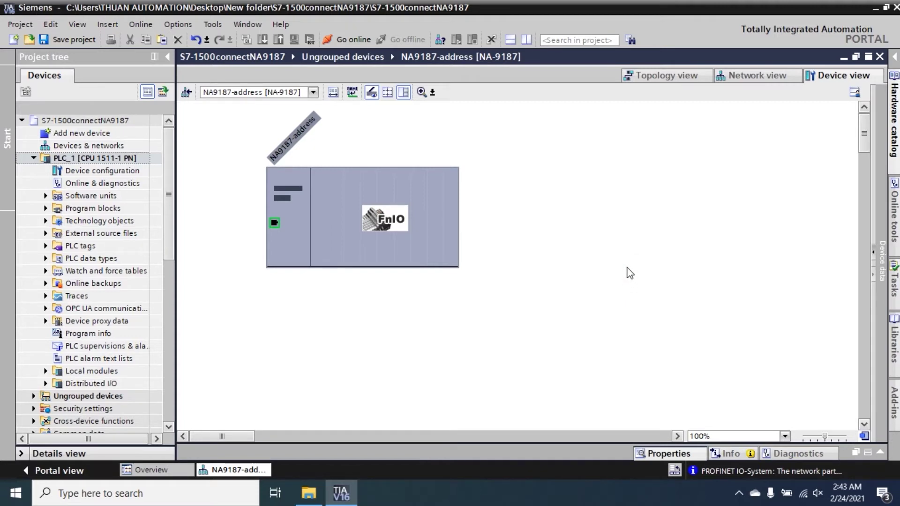
- Open Main [OB1] and place a normally open contact, a normally closed contact and an output coil in series in Network 1
{"action": "left_click", "coordinate": [46, 208]}
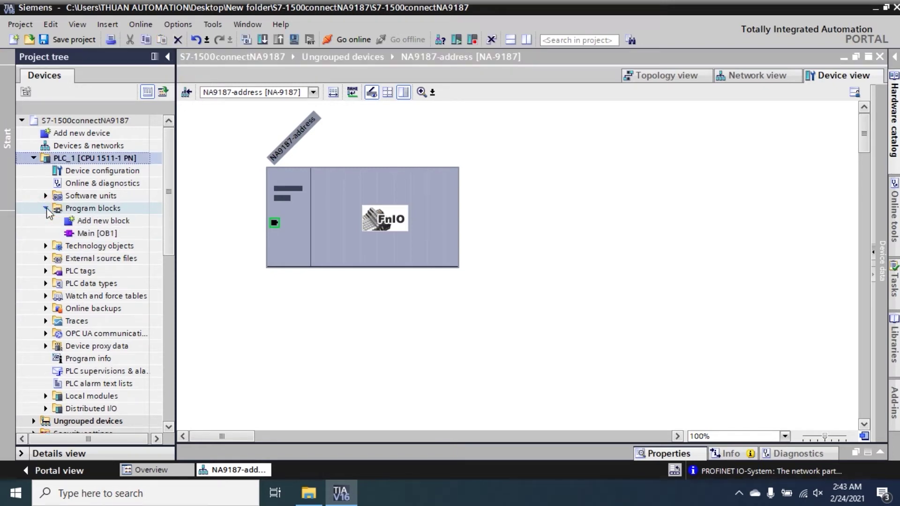
{"action": "double_click", "coordinate": [89, 234]}
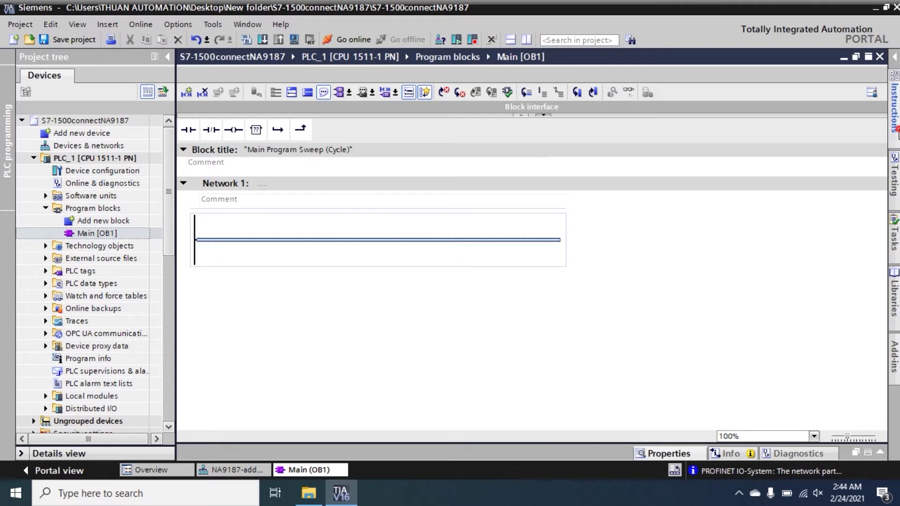
{"action": "left_click", "coordinate": [894, 108]}
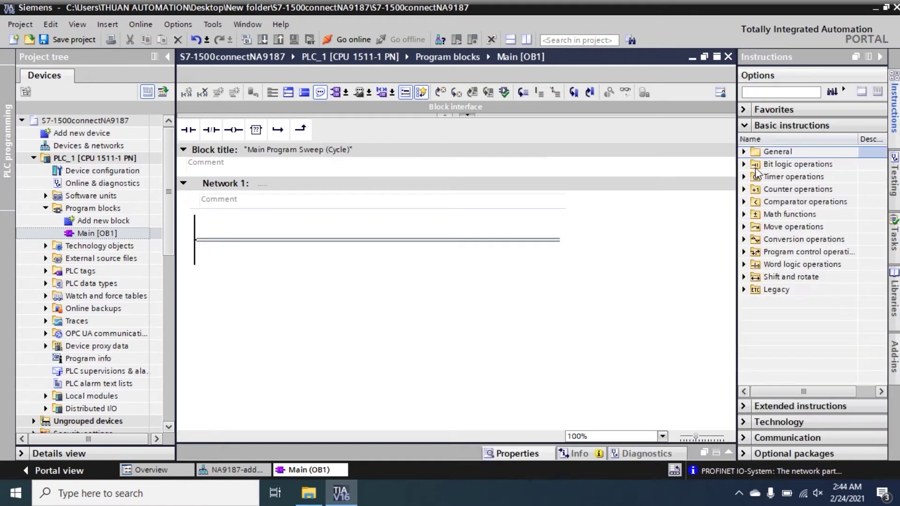
{"action": "left_click", "coordinate": [744, 164]}
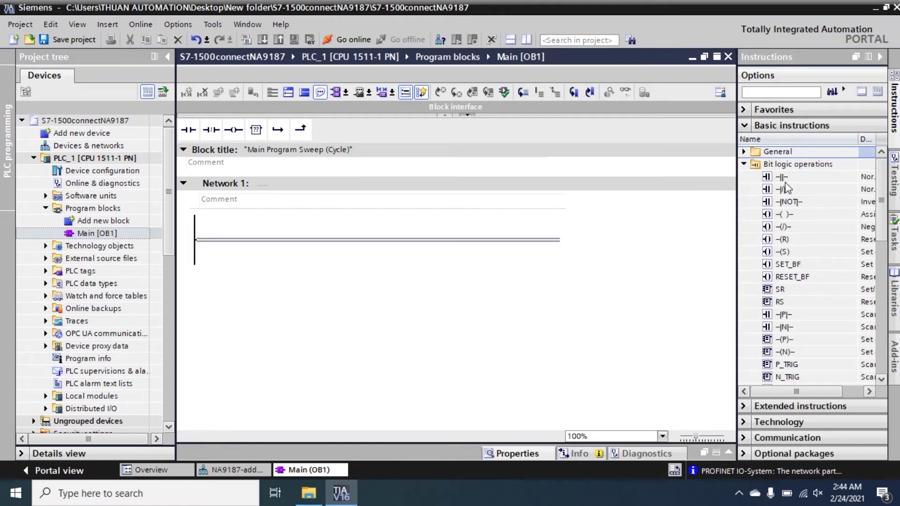
{"action": "mouse_move", "coordinate": [781, 177]}
{"action": "left_mouse_down"}
{"action": "mouse_move", "coordinate": [316, 256]}
{"action": "mouse_move", "coordinate": [237, 239]}
{"action": "left_mouse_up"}
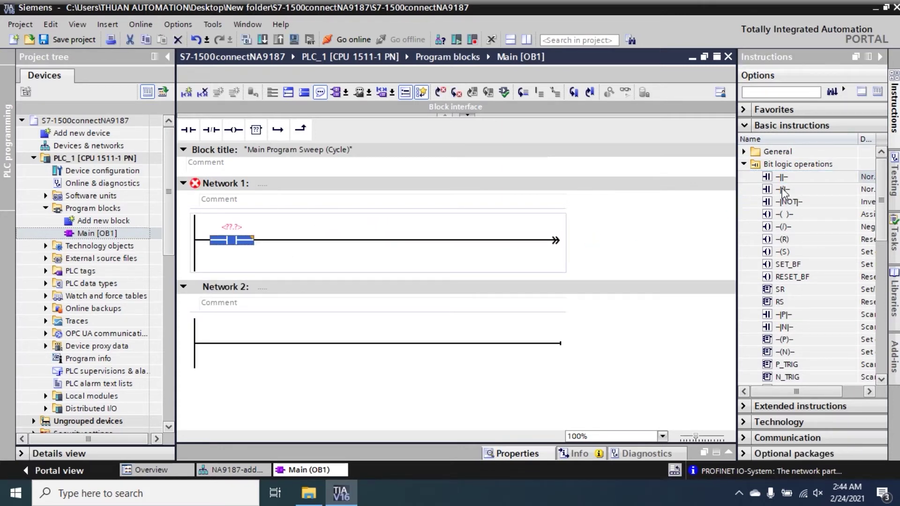
{"action": "left_click_drag", "start_coordinate": [469, 244], "coordinate": [382, 246]}
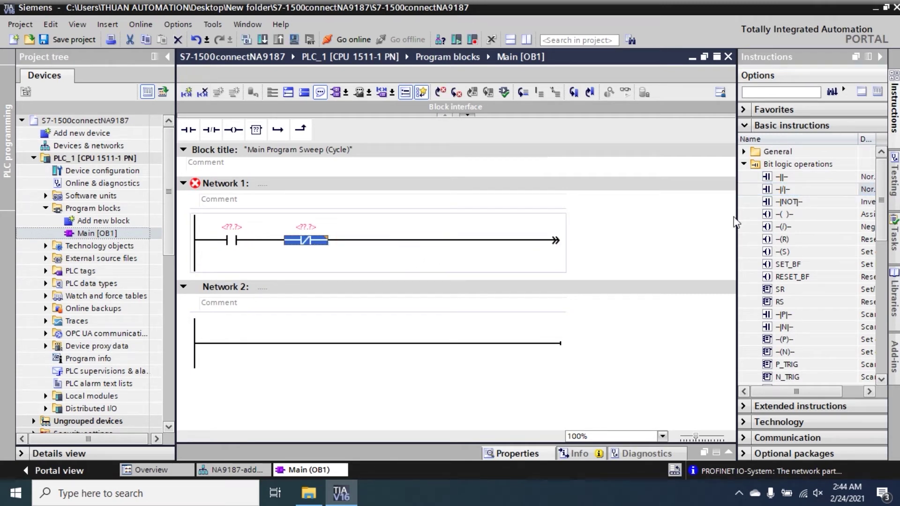
{"action": "left_click_drag", "start_coordinate": [792, 216], "coordinate": [538, 241]}
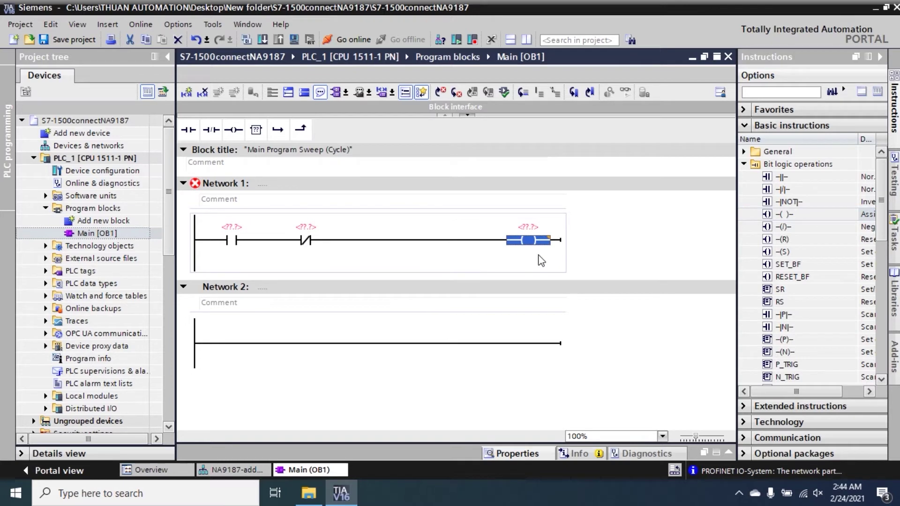
- Add a parallel branch with a normally open contact in Network 1, rejoining the rung after the normally closed contact
{"action": "left_click", "coordinate": [202, 240]}
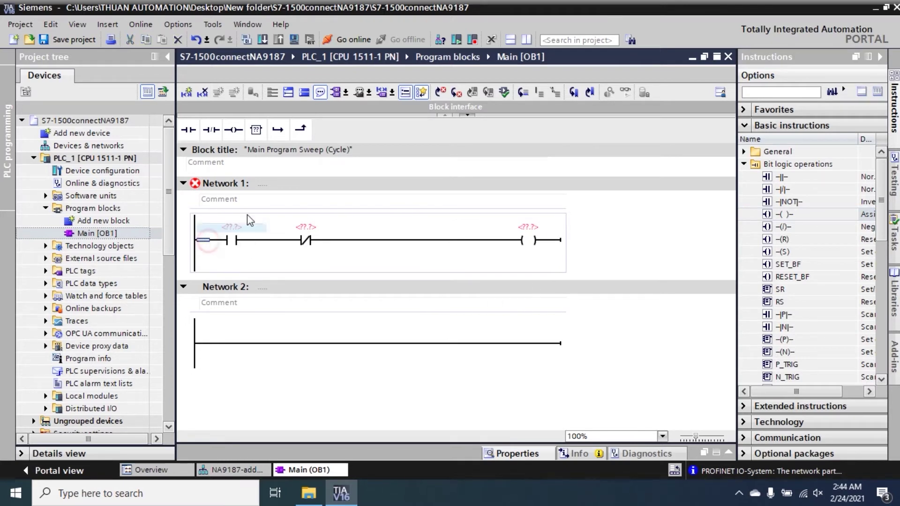
{"action": "left_click", "coordinate": [278, 131]}
{"action": "mouse_move", "coordinate": [784, 178]}
{"action": "left_mouse_down"}
{"action": "mouse_move", "coordinate": [382, 266]}
{"action": "mouse_move", "coordinate": [204, 266]}
{"action": "left_mouse_up"}
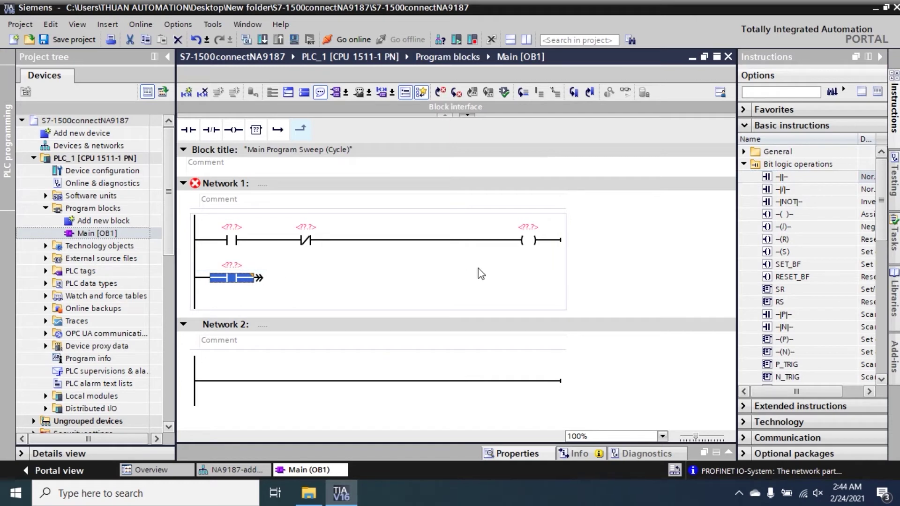
{"action": "left_click_drag", "start_coordinate": [259, 278], "coordinate": [378, 238]}
- Assign %I0.0 to the upper normally open contact and %I0.5 to the normally closed contact in Network 1
{"action": "left_click", "coordinate": [232, 226]}
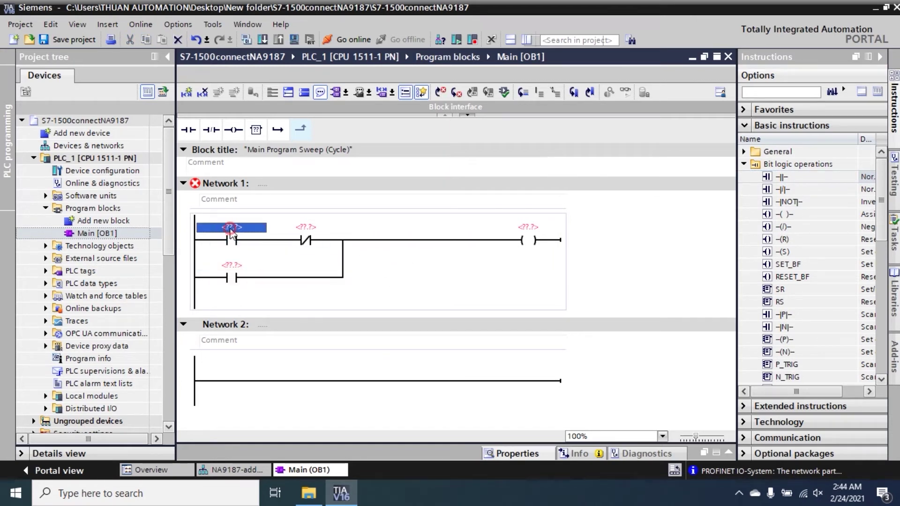
{"action": "type", "text": "%I0.0"}
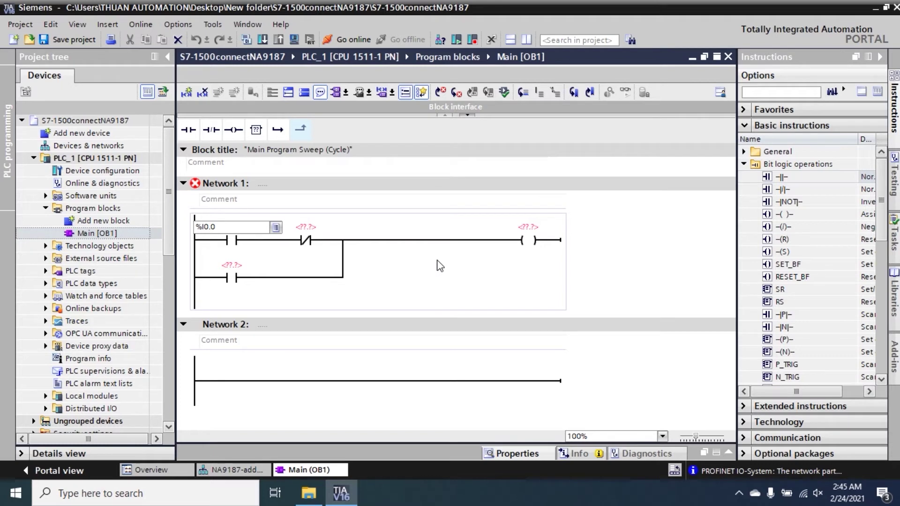
{"action": "key", "text": "Return"}
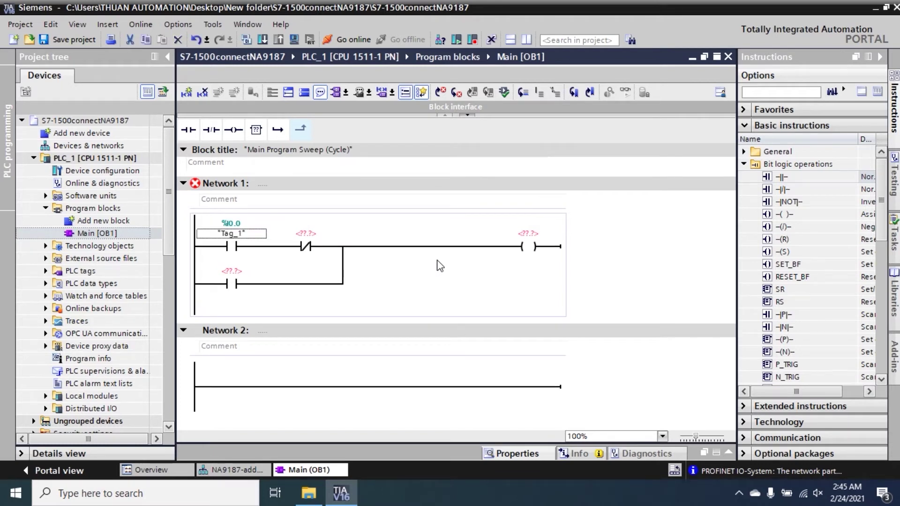
{"action": "left_click", "coordinate": [302, 234]}
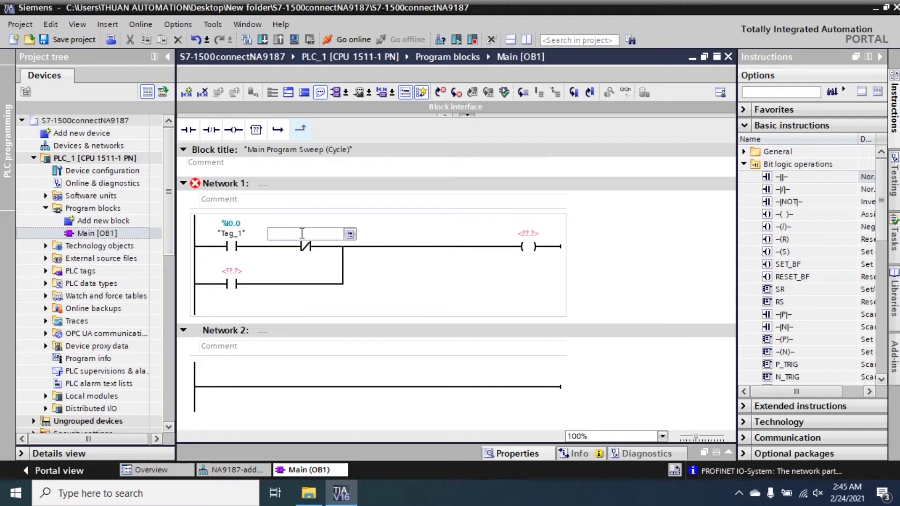
{"action": "type", "text": "%I0"}
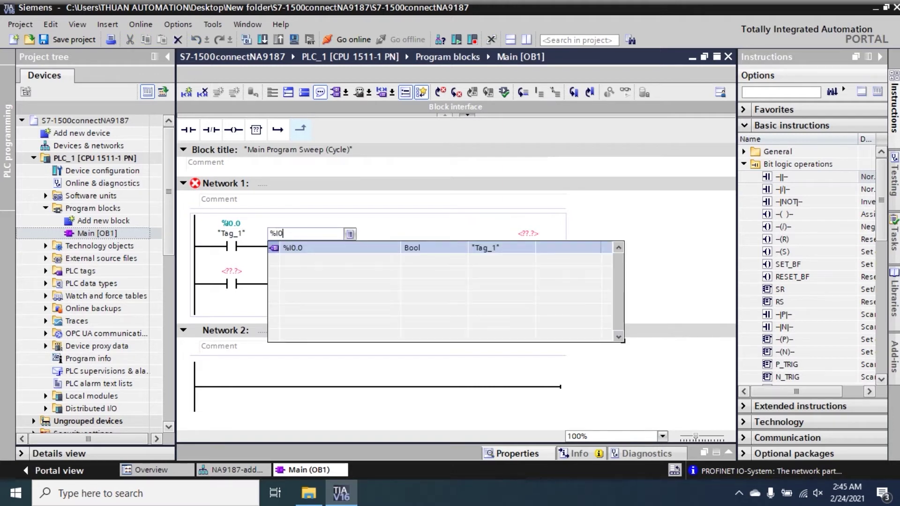
{"action": "type", "text": ".5"}
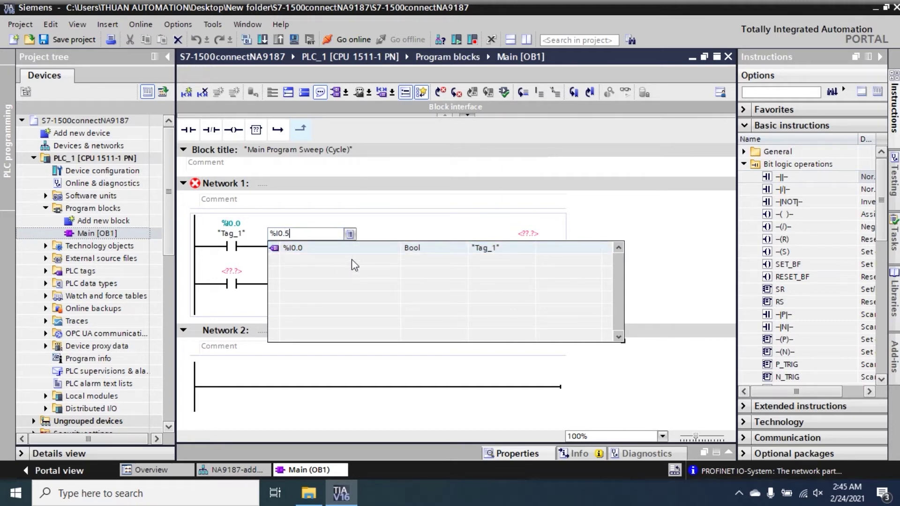
{"action": "key", "text": "Return"}
- Start entering an absolute address for the output coil in Network 1
{"action": "left_click", "coordinate": [538, 238]}
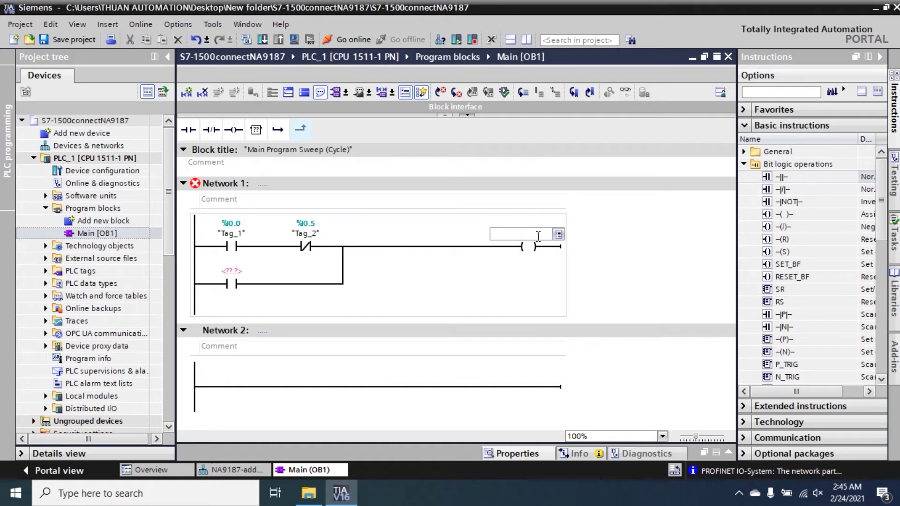
{"action": "type", "text": "%"}
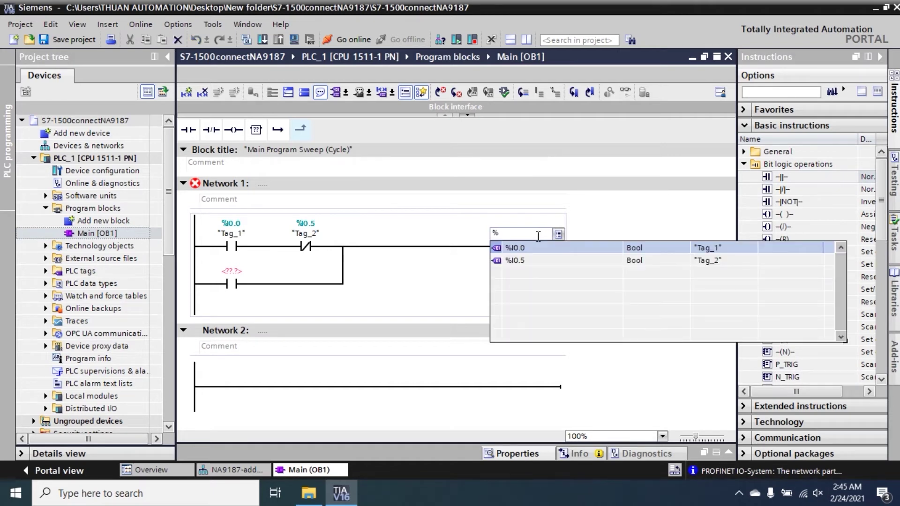